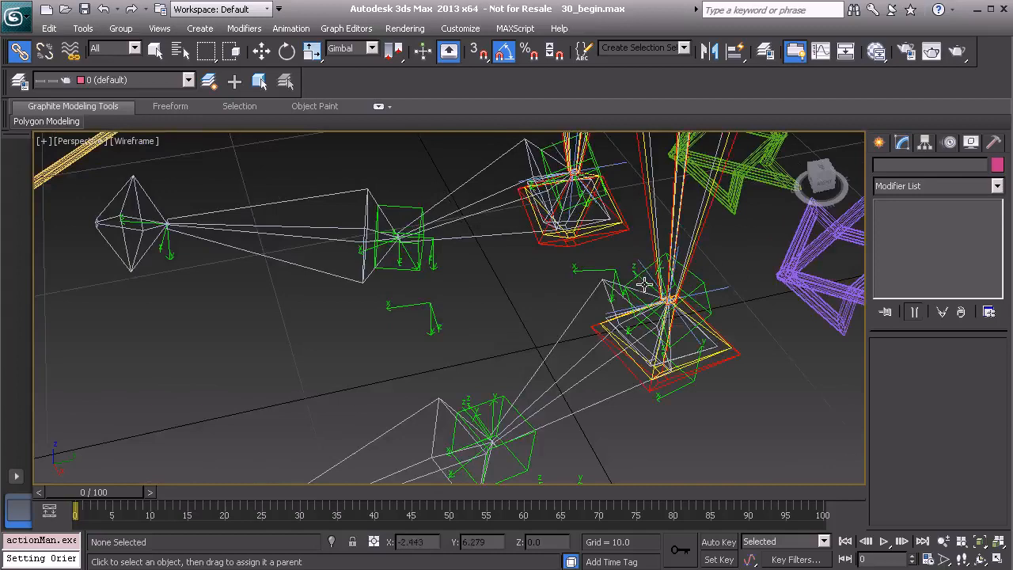
- Link the left ankle's IK point helper to PtDrv_L_Foot_IK01 and select its parent to verify the link
{"action": "middle_click_drag", "start_coordinate": [646, 304], "coordinate": [655, 221]}
{"action": "left_click_drag", "start_coordinate": [657, 211], "coordinate": [559, 409]}
{"action": "middle_click_drag", "start_coordinate": [578, 405], "coordinate": [535, 403], "text": "alt"}
{"action": "key", "text": "Page_Up"}
{"action": "middle_click_drag", "start_coordinate": [484, 319], "coordinate": [415, 296], "text": "alt"}
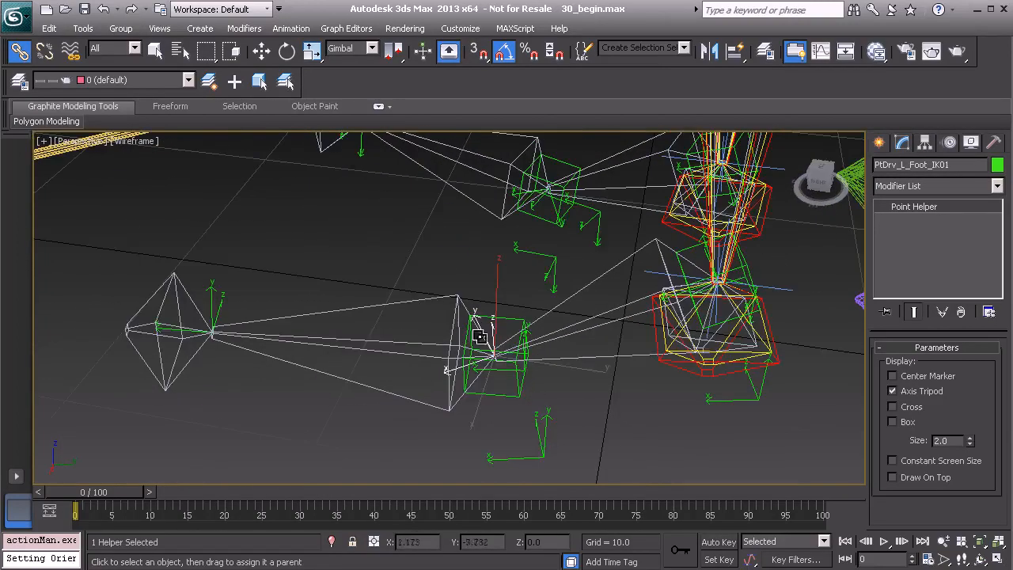
- Link PtDrv_L_Foot_IK01 to the left toe's point helper, and the toe helper to PtDrv_L_Heel_IK01
{"action": "middle_click_drag", "start_coordinate": [465, 356], "coordinate": [476, 348], "text": "alt"}
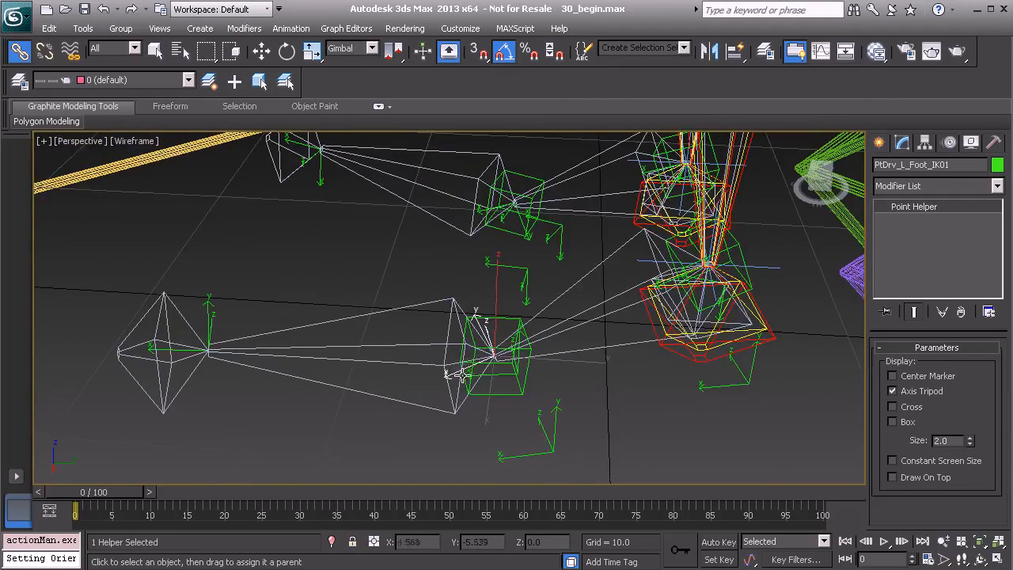
{"action": "left_click_drag", "start_coordinate": [379, 324], "coordinate": [209, 316]}
{"action": "middle_click_drag", "start_coordinate": [384, 328], "coordinate": [323, 283]}
{"action": "left_click_drag", "start_coordinate": [103, 244], "coordinate": [180, 219]}
{"action": "left_click_drag", "start_coordinate": [566, 284], "coordinate": [654, 314]}
- Link PtDrv_L_Heel_IK01 to PtDrv_L_BankLeft_IK01, and that helper to PtDrv_L_BankRight_IK01
{"action": "middle_click_drag", "start_coordinate": [460, 288], "coordinate": [592, 236], "text": "alt"}
{"action": "left_click", "coordinate": [595, 219]}
{"action": "left_click_drag", "start_coordinate": [563, 283], "coordinate": [451, 311]}
{"action": "middle_click_drag", "start_coordinate": [373, 278], "coordinate": [567, 339], "text": "alt"}
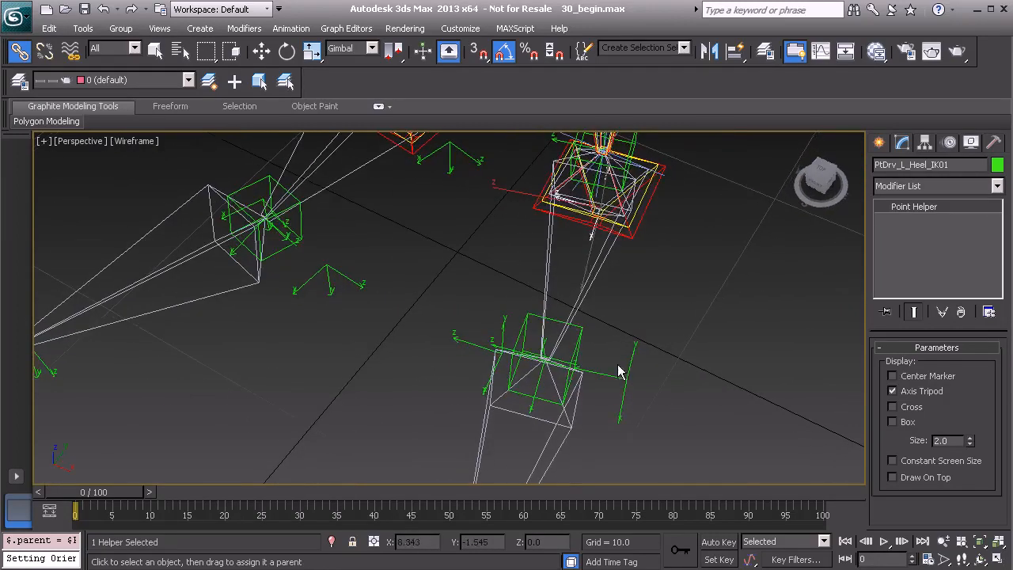
{"action": "left_click_drag", "start_coordinate": [631, 379], "coordinate": [461, 338]}
{"action": "middle_click_drag", "start_coordinate": [380, 290], "coordinate": [481, 287], "text": "alt"}
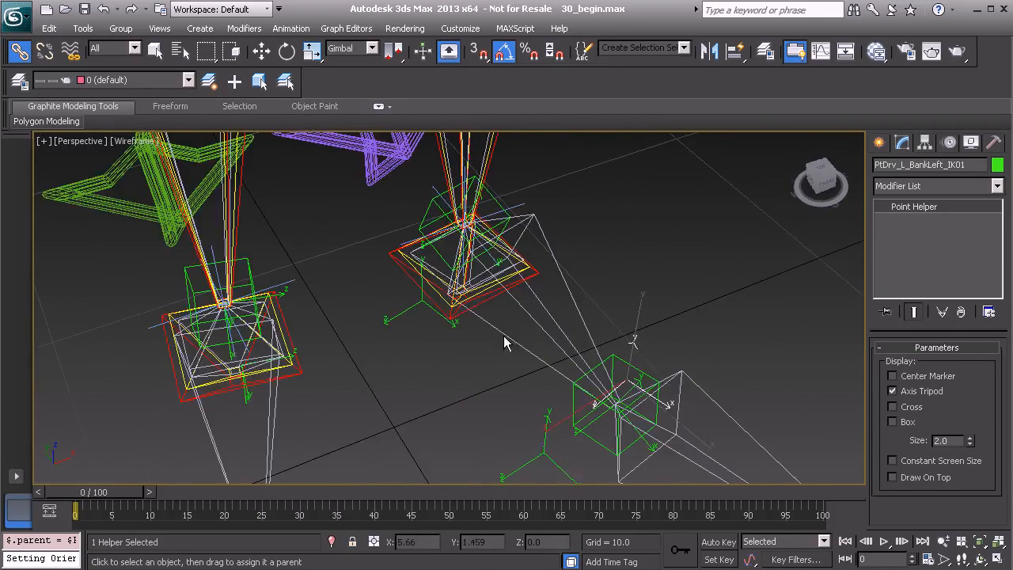
- Test-rotate the PtDrv_L_BankRight_IK01 helper to check the linked foot helper chain
{"action": "left_click", "coordinate": [538, 461]}
{"action": "middle_click_drag", "start_coordinate": [507, 470], "coordinate": [449, 305], "text": "alt"}
{"action": "key", "text": "e"}
{"action": "left_click_drag", "start_coordinate": [459, 298], "coordinate": [416, 318]}
{"action": "middle_click_drag", "start_coordinate": [469, 351], "coordinate": [468, 399], "text": "alt"}
- Link PtDrv_L_BankRight_IK01 to the Anim_L_Leg_IK01 star control
{"action": "left_click", "coordinate": [19, 51]}
{"action": "left_click_drag", "start_coordinate": [467, 388], "coordinate": [390, 192]}
{"action": "middle_click_drag", "start_coordinate": [628, 307], "coordinate": [643, 277], "text": "alt"}
- Test the Anim_L_Leg_IK01 control by rotating and moving it, undoing each change
{"action": "left_click", "coordinate": [641, 279]}
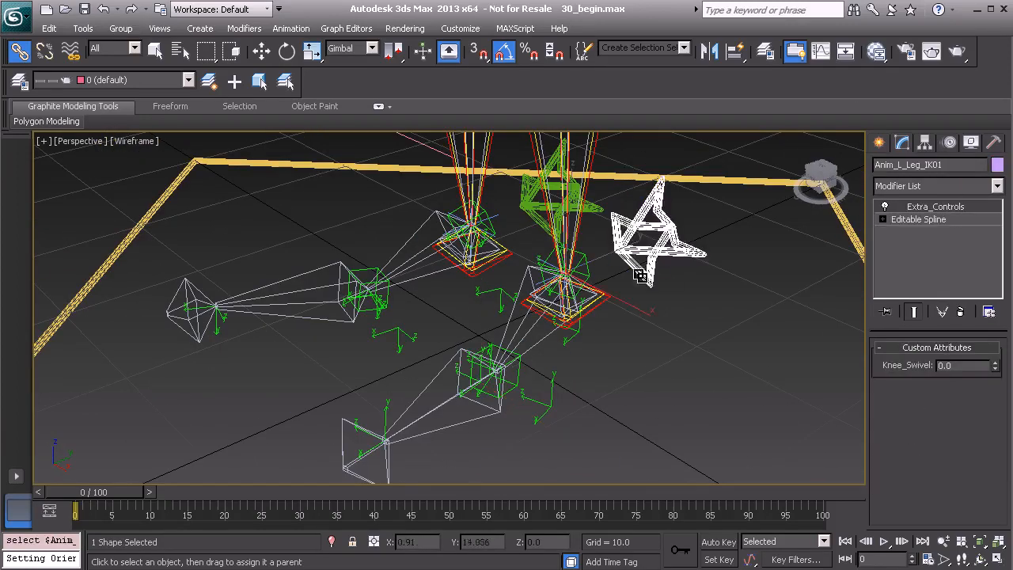
{"action": "key", "text": "e"}
{"action": "left_click_drag", "start_coordinate": [568, 296], "coordinate": [606, 283]}
{"action": "key", "text": "ctrl+z"}
{"action": "middle_click_drag", "start_coordinate": [638, 271], "coordinate": [599, 319], "text": "alt"}
{"action": "key", "text": "w"}
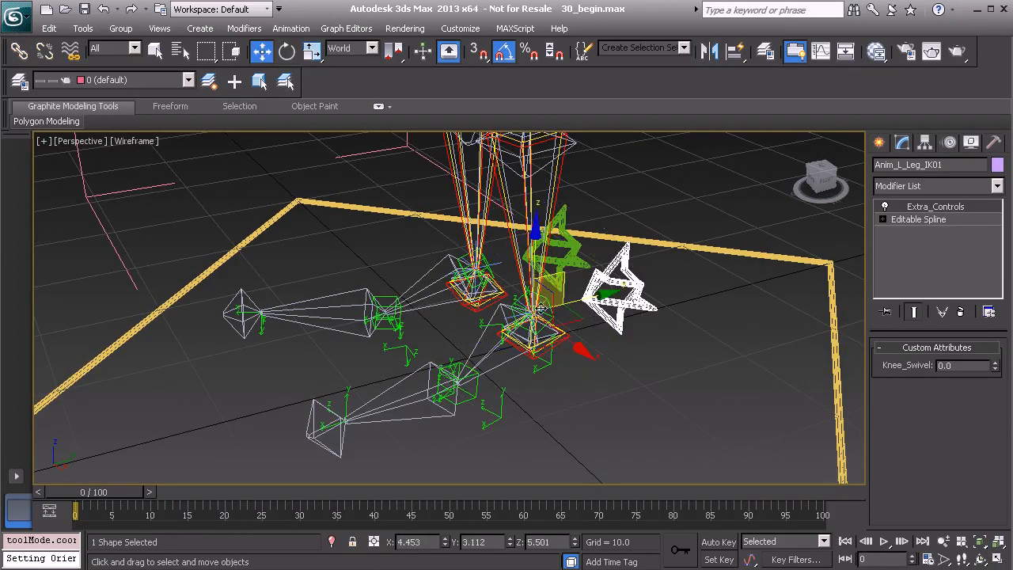
{"action": "left_click_drag", "start_coordinate": [535, 314], "coordinate": [511, 253]}
{"action": "key", "text": "ctrl+z"}
- Select PtDrv_L_BankRight_IK01 with all its child helpers and freeze their transforms
{"action": "middle_click_drag", "start_coordinate": [459, 269], "coordinate": [567, 304], "text": "alt"}
{"action": "middle_click_drag", "start_coordinate": [586, 364], "coordinate": [513, 249]}
{"action": "scroll", "coordinate": [501, 239], "scroll_direction": "up", "scroll_amount": 2}
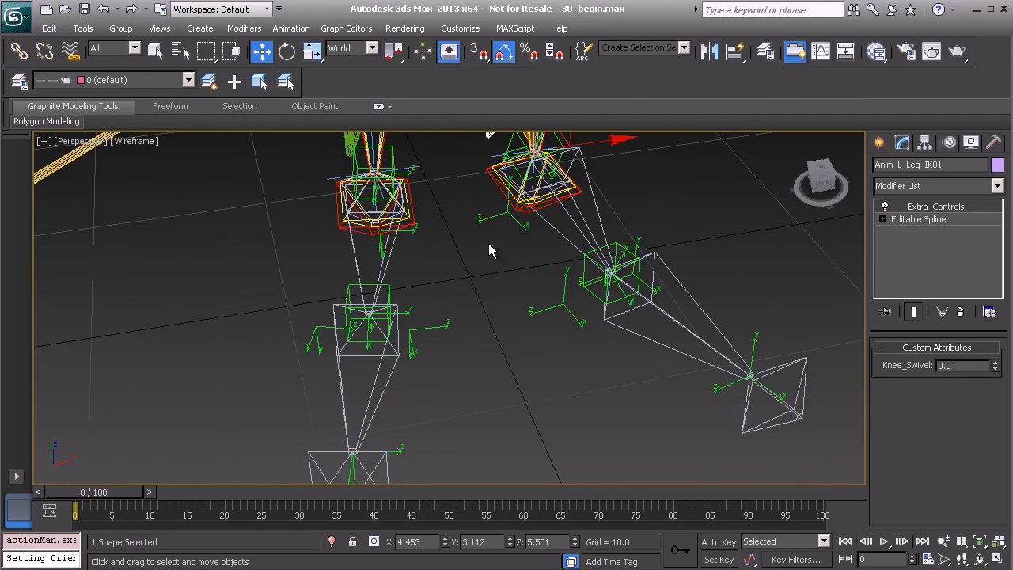
{"action": "middle_click_drag", "start_coordinate": [546, 250], "coordinate": [518, 291]}
{"action": "left_click", "coordinate": [529, 345]}
{"action": "middle_click_drag", "start_coordinate": [529, 345], "coordinate": [523, 335], "text": "alt"}
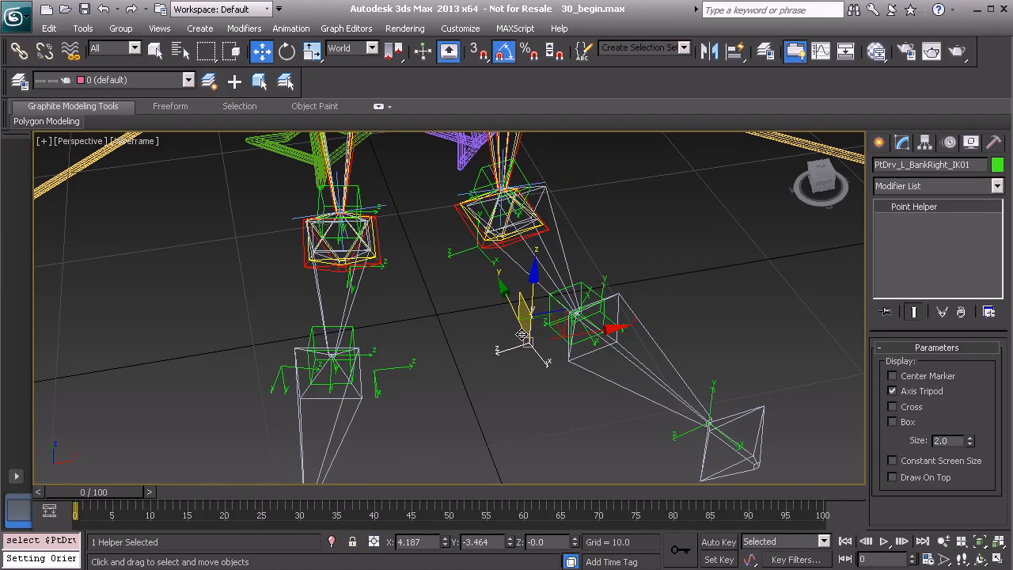
{"action": "key", "text": "ctrl+Page_Down"}
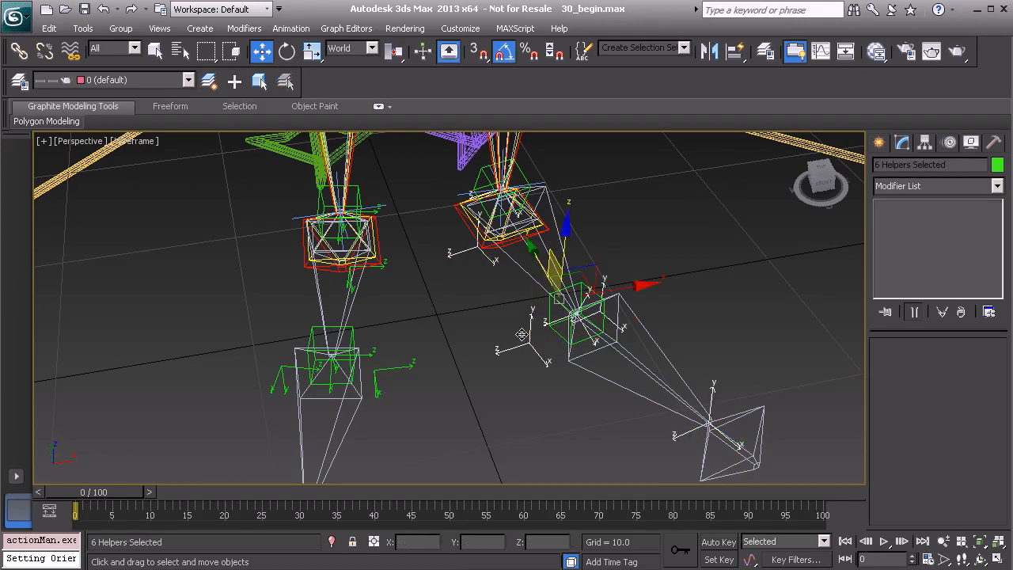
{"action": "right_click", "coordinate": [677, 239]}
{"action": "left_click", "coordinate": [628, 178]}
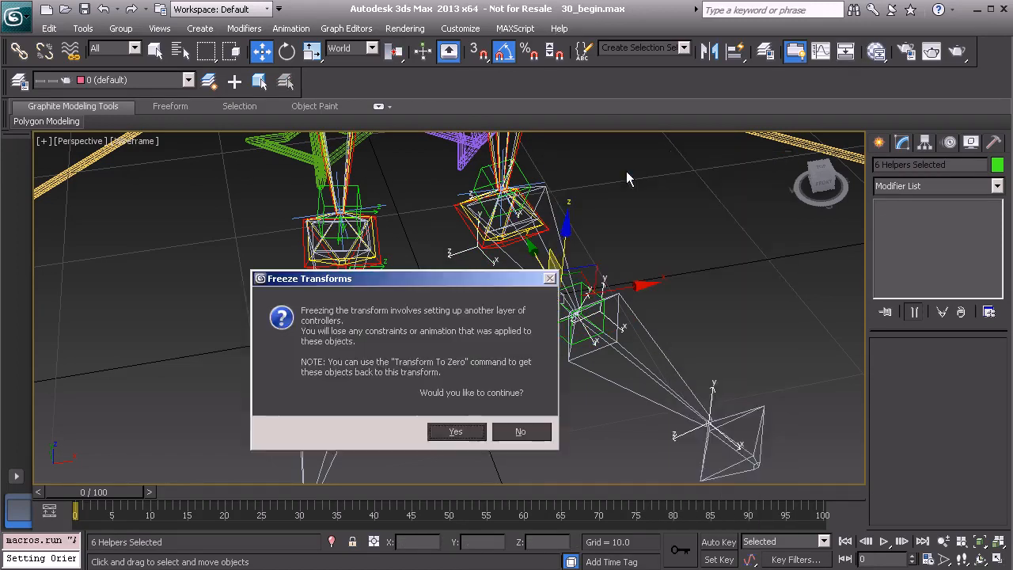
{"action": "left_click", "coordinate": [450, 432]}
- Apply an orientation constraint to Bone_L_Ankle01 with PtDrv_L_Foot_IK01 as the target
{"action": "middle_click_drag", "start_coordinate": [516, 383], "coordinate": [501, 320], "text": "alt"}
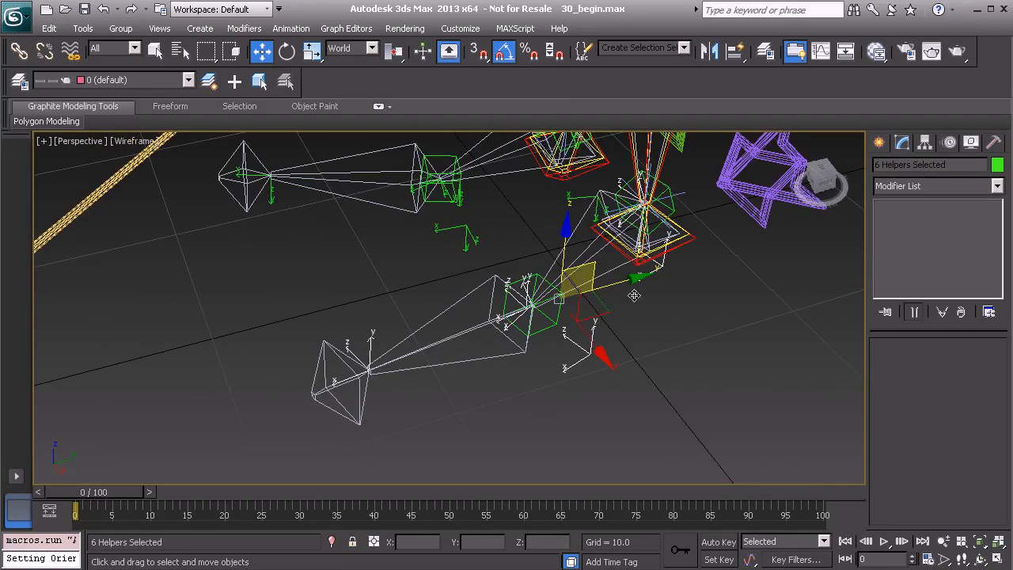
{"action": "middle_click_drag", "start_coordinate": [588, 285], "coordinate": [528, 331]}
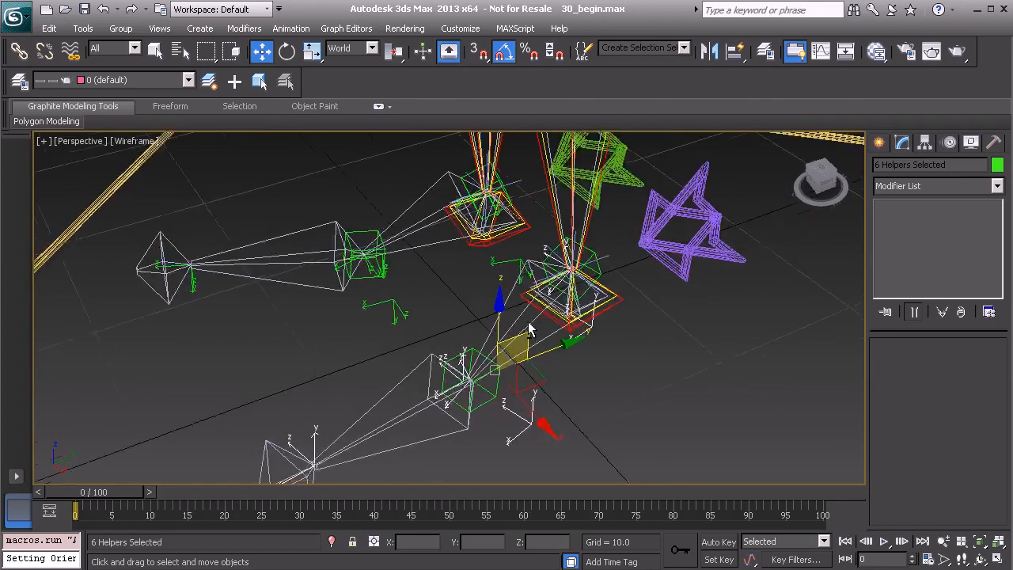
{"action": "middle_click_drag", "start_coordinate": [452, 333], "coordinate": [484, 285], "text": "alt"}
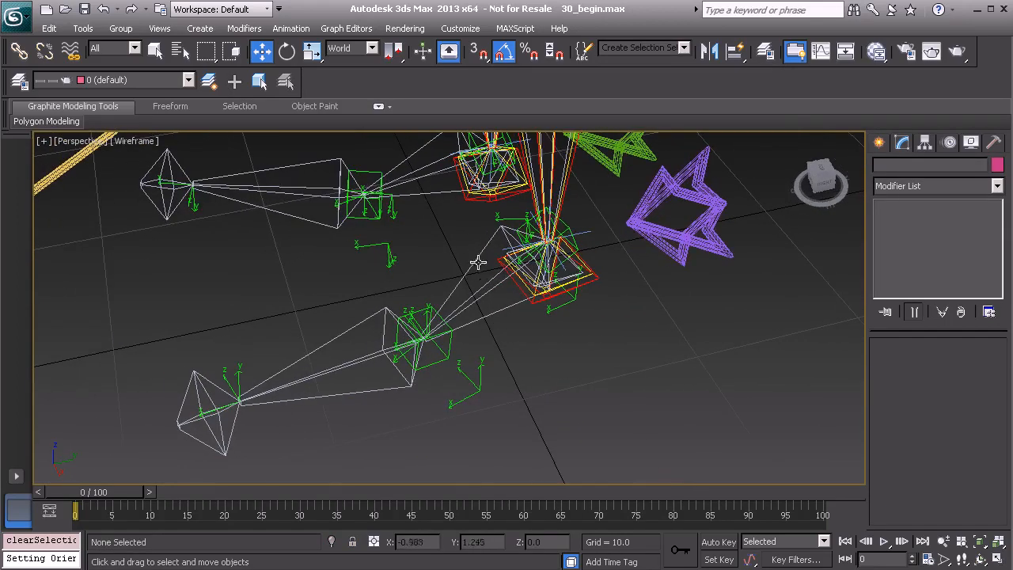
{"action": "left_click", "coordinate": [478, 264]}
{"action": "scroll", "coordinate": [473, 307], "scroll_direction": "up", "scroll_amount": 2}
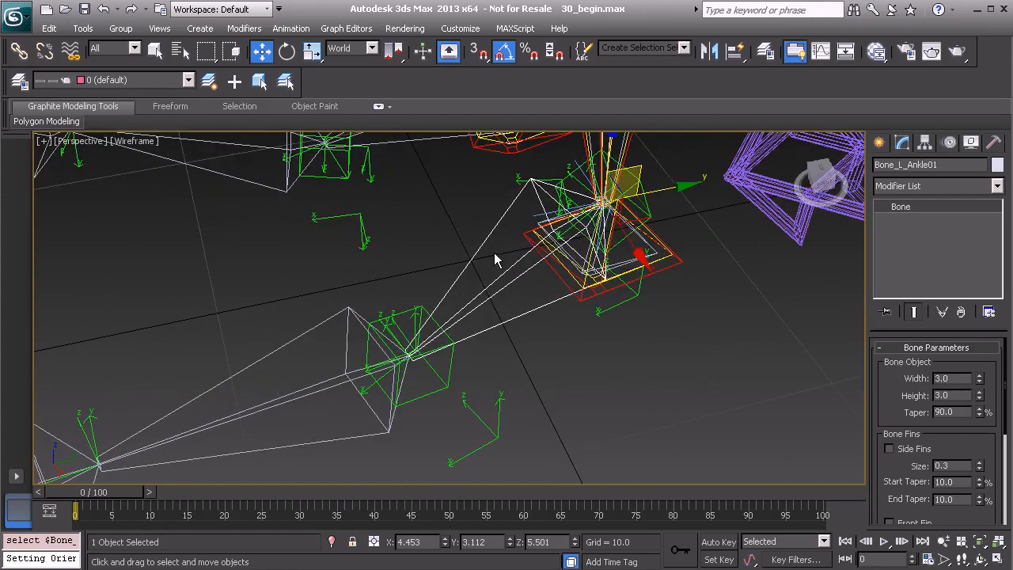
{"action": "middle_click_drag", "start_coordinate": [497, 275], "coordinate": [378, 278], "text": "alt"}
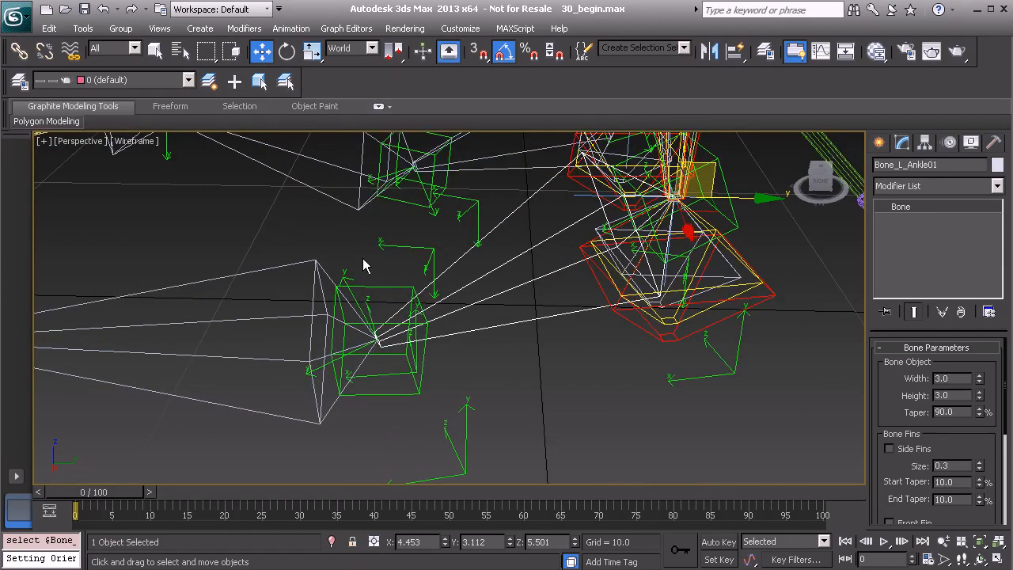
{"action": "right_click", "coordinate": [358, 253]}
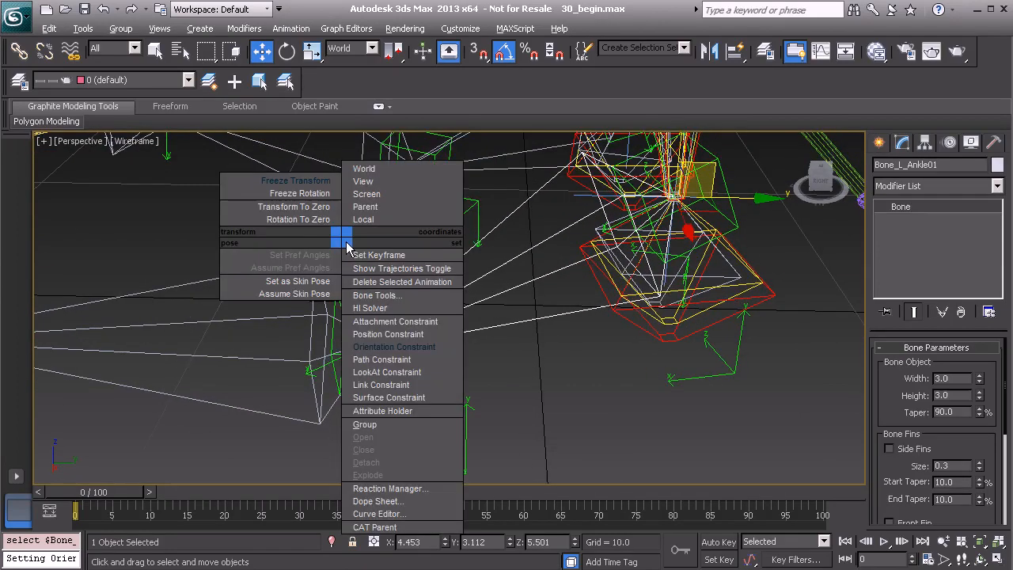
{"action": "left_click", "coordinate": [419, 350]}
{"action": "middle_click_drag", "start_coordinate": [400, 299], "coordinate": [346, 265], "text": "alt"}
{"action": "left_click", "coordinate": [345, 267]}
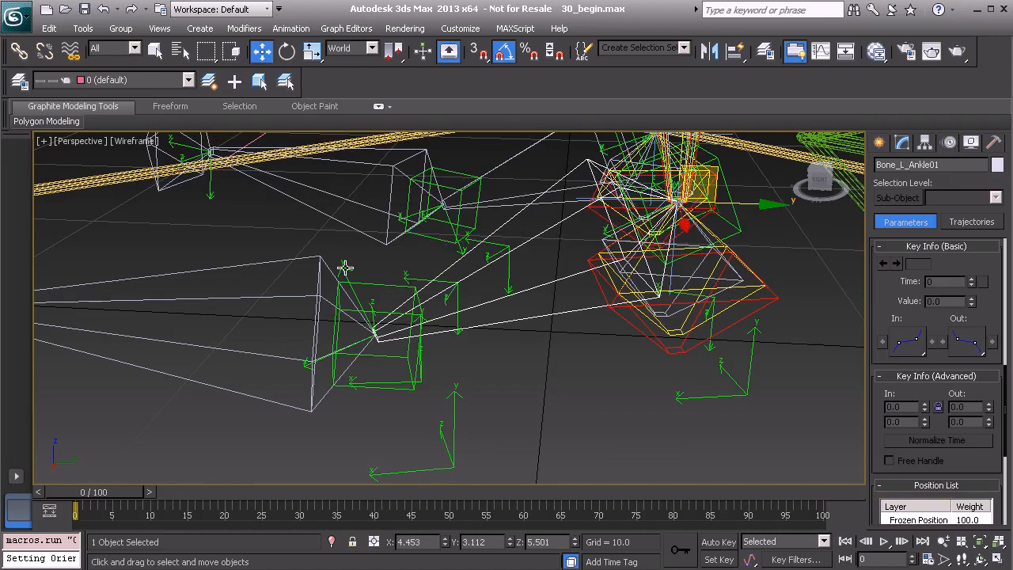
{"action": "left_click", "coordinate": [345, 270]}
- Apply an orientation constraint to BnDrv_L_Foot01 with the left toe's point helper as the target
{"action": "middle_click_drag", "start_coordinate": [282, 293], "coordinate": [431, 317], "text": "alt"}
{"action": "left_click", "coordinate": [460, 298]}
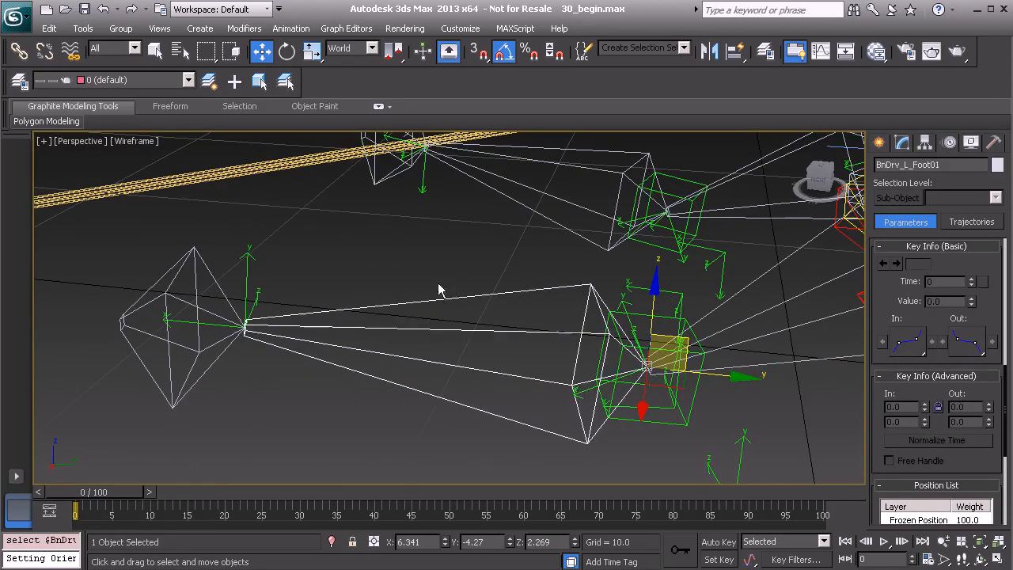
{"action": "right_click", "coordinate": [414, 244], "text": "alt"}
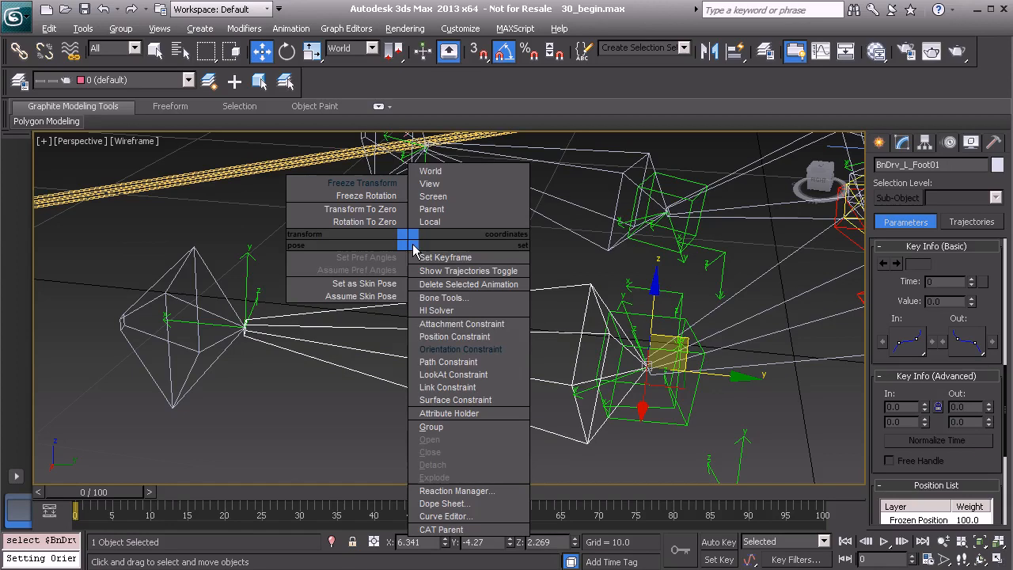
{"action": "left_click", "coordinate": [455, 339]}
{"action": "left_click", "coordinate": [248, 253]}
{"action": "mouse_move", "coordinate": [399, 296]}
{"action": "middle_mouse_down", "text": "alt"}
{"action": "mouse_move", "coordinate": [398, 278]}
{"action": "mouse_move", "coordinate": [408, 285]}
{"action": "middle_mouse_up", "text": "alt"}
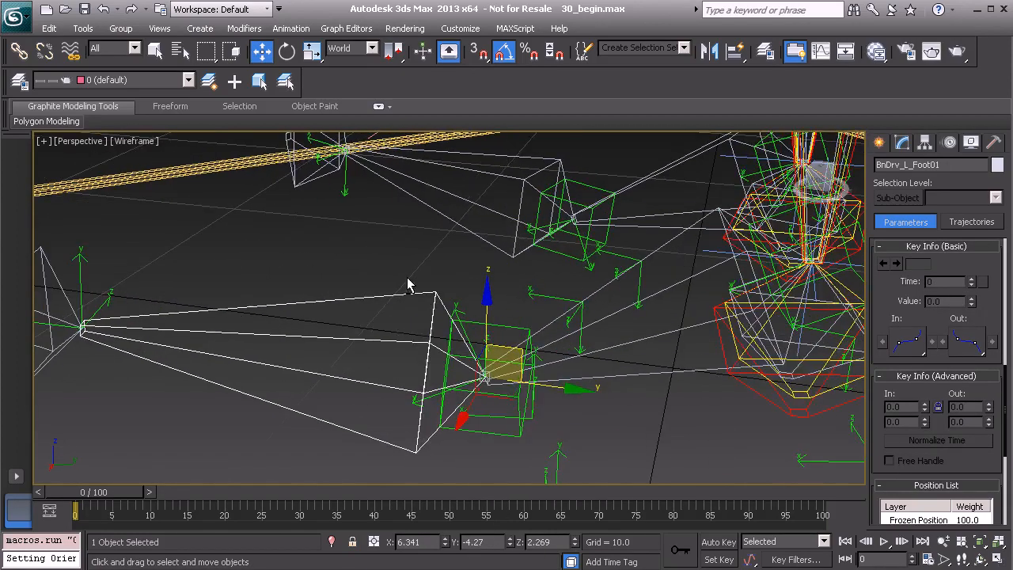
- Test-rotate the PtDrv_L_Foot_IK01 helper to check the constrained bones, and undo the rotation
{"action": "left_click", "coordinate": [466, 311]}
{"action": "middle_click_drag", "start_coordinate": [465, 311], "coordinate": [475, 300], "text": "alt"}
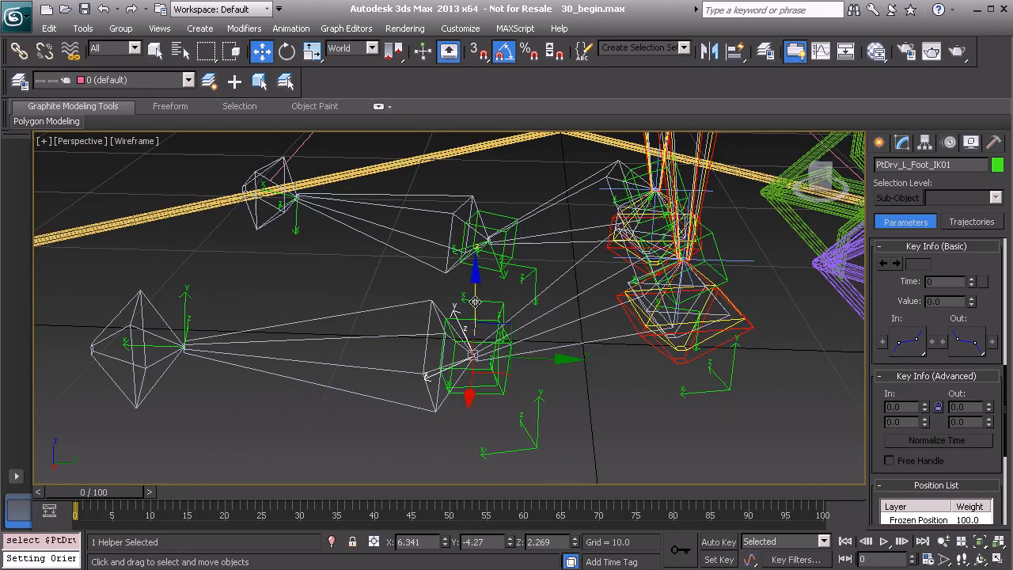
{"action": "key", "text": "e"}
{"action": "left_click_drag", "start_coordinate": [478, 282], "coordinate": [452, 283]}
{"action": "key", "text": "ctrl+z"}
- Link the HIIK_L_Leg01 IK goal to the IK point helper at the left ankle
{"action": "middle_click_drag", "start_coordinate": [460, 285], "coordinate": [582, 285], "text": "alt"}
{"action": "left_click", "coordinate": [524, 194]}
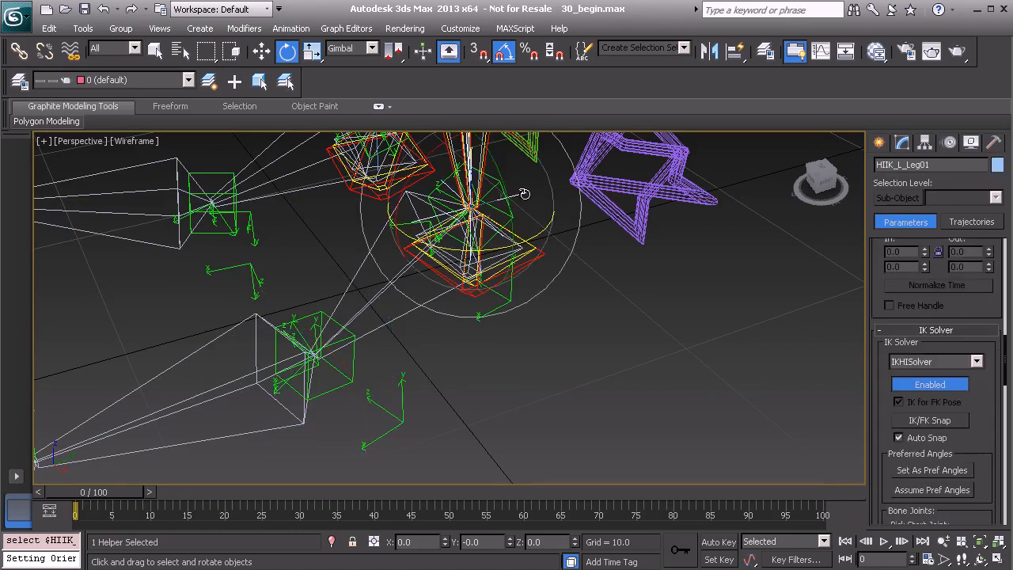
{"action": "middle_click_drag", "start_coordinate": [491, 215], "coordinate": [478, 317], "text": "alt"}
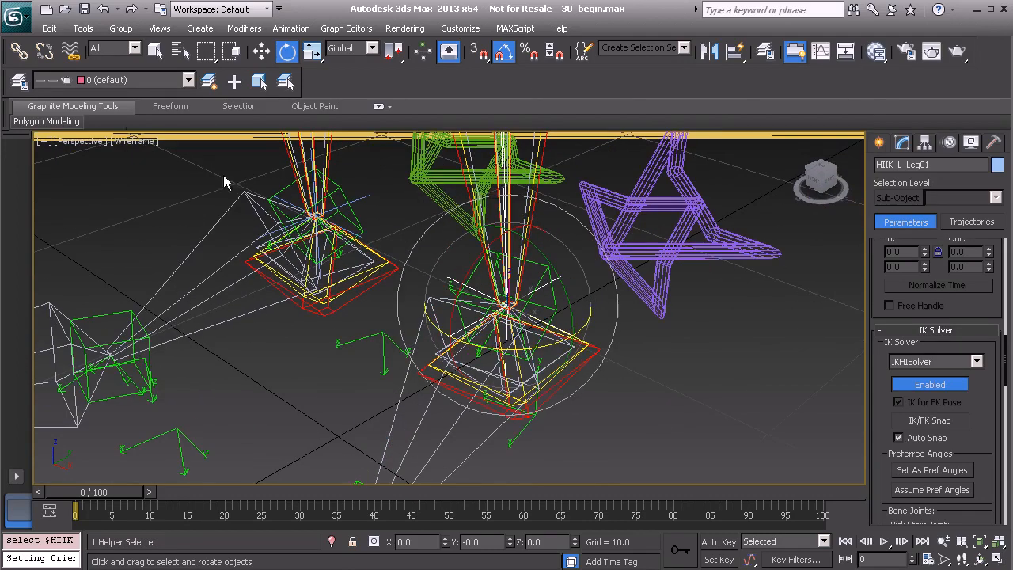
{"action": "left_click", "coordinate": [19, 52]}
{"action": "scroll", "coordinate": [464, 301], "scroll_direction": "up", "scroll_amount": 6}
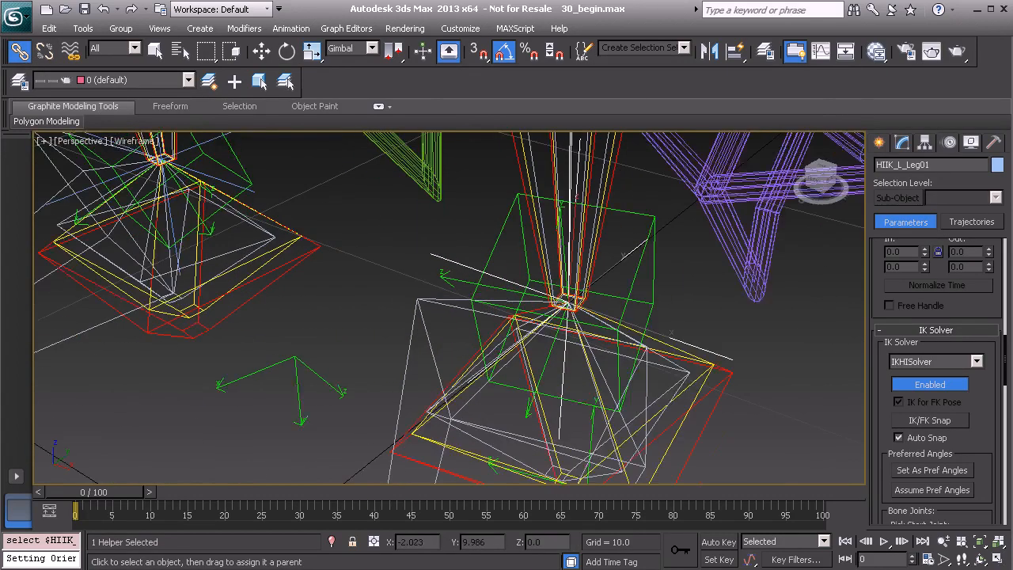
{"action": "left_click_drag", "start_coordinate": [449, 256], "coordinate": [453, 275]}
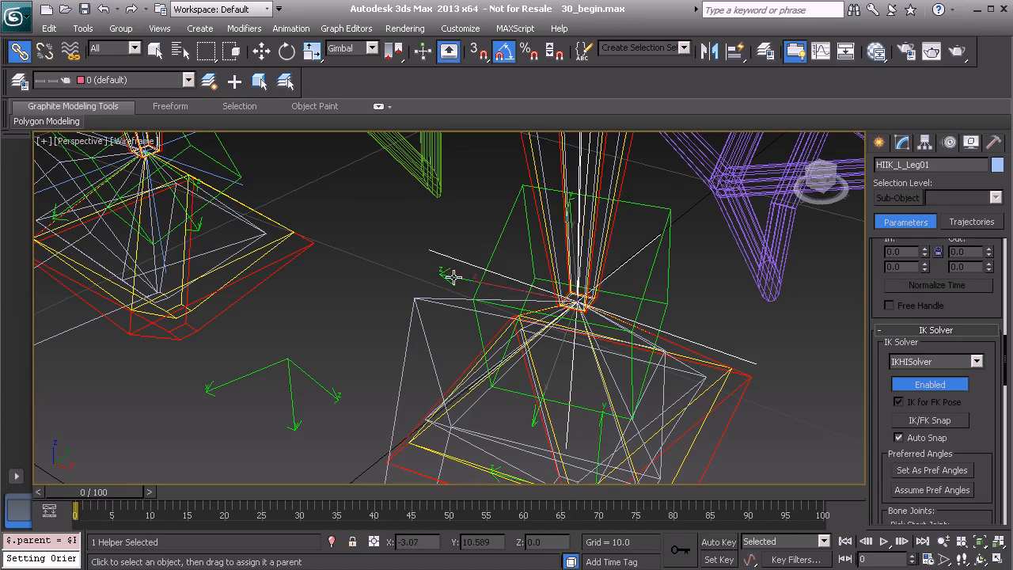
- Freeze the transforms of HIIK_L_Leg01
{"action": "right_click", "coordinate": [384, 209]}
{"action": "left_click", "coordinate": [331, 150]}
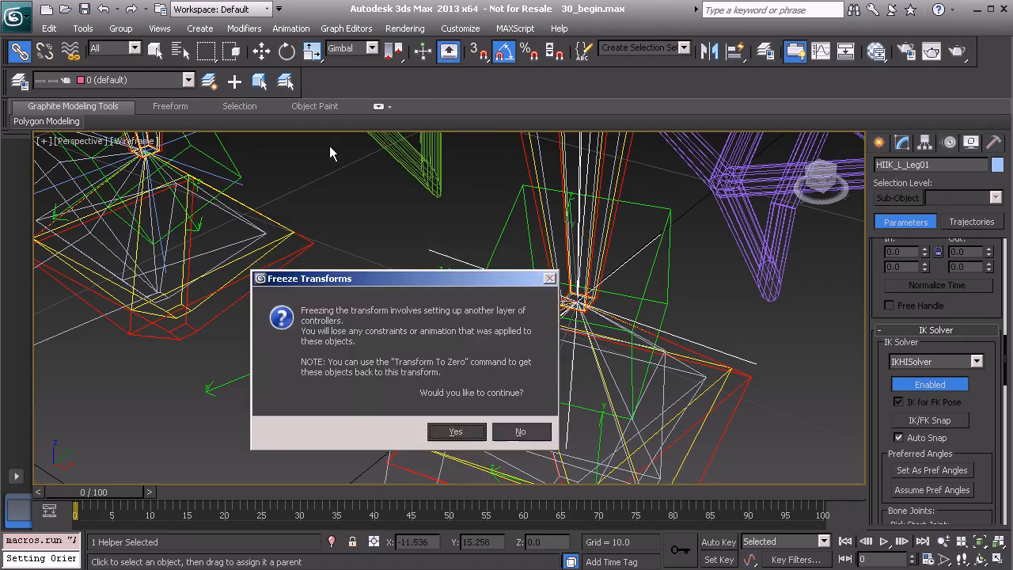
{"action": "left_click", "coordinate": [455, 429]}
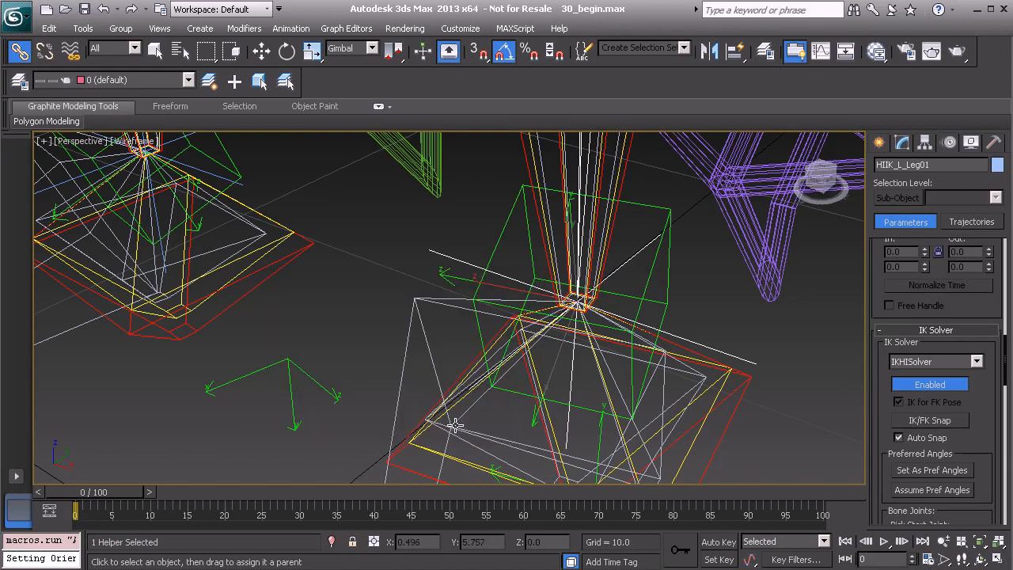
- Inspect the left ankle bone and check which object is the parent of PtDrv_L_Ankle01
{"action": "left_click", "coordinate": [415, 302]}
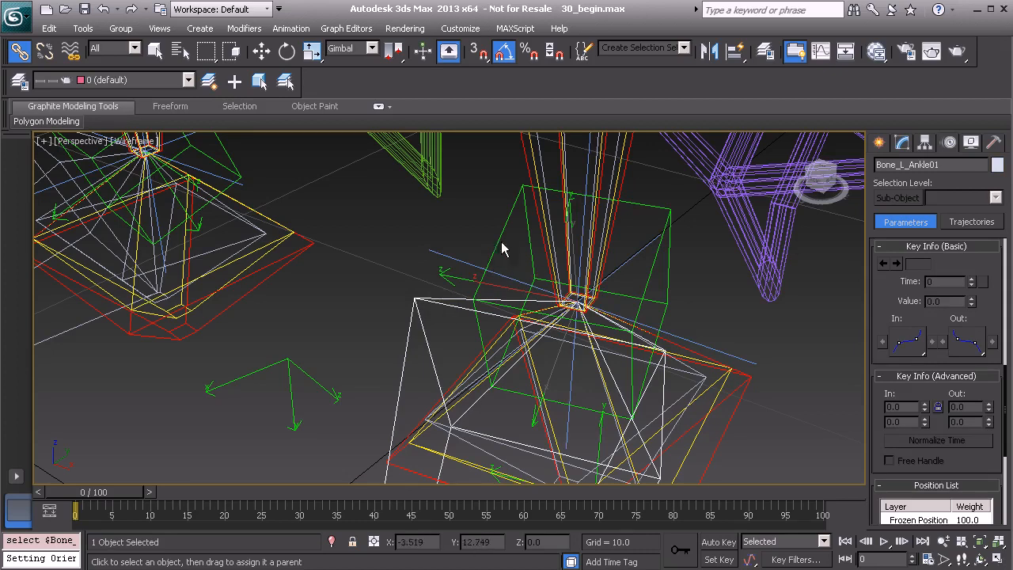
{"action": "left_click", "coordinate": [651, 269]}
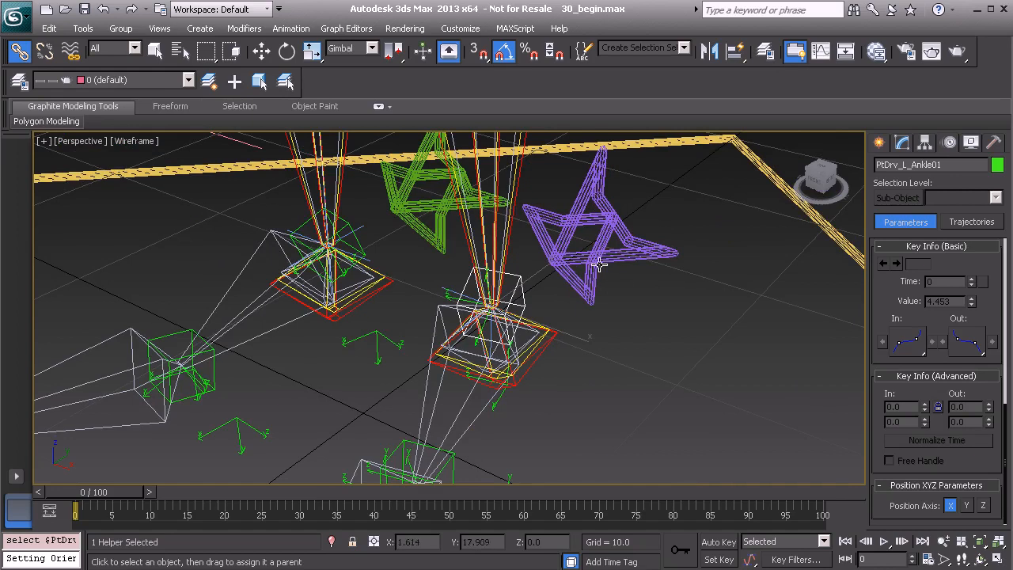
{"action": "key", "text": "Page_Up"}
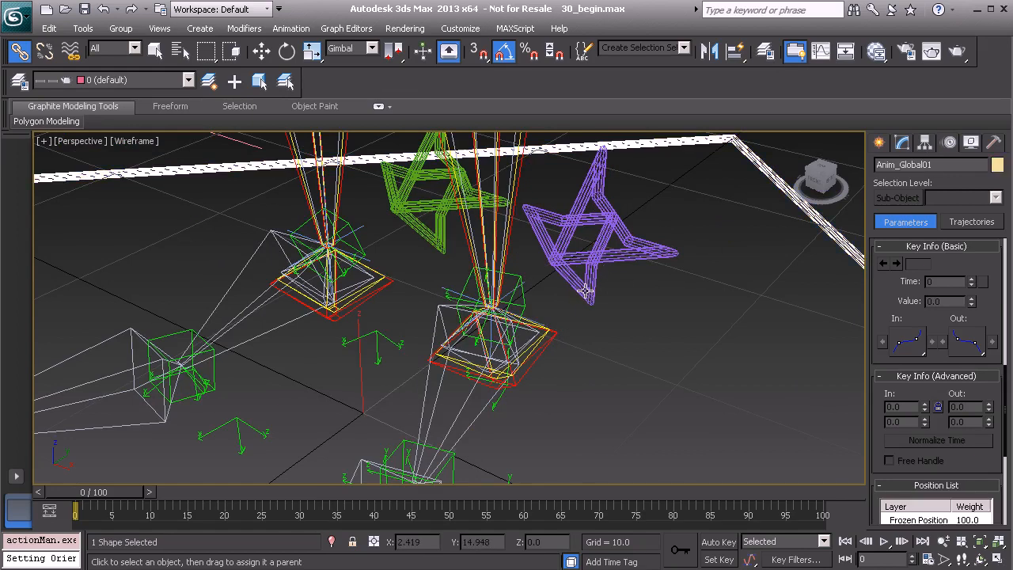
- Add a position constraint on the PtDrv_L_Ankle01 helper that targets PtDrv_L_Ankle_IK01
{"action": "scroll", "coordinate": [492, 342], "scroll_direction": "up", "scroll_amount": 4}
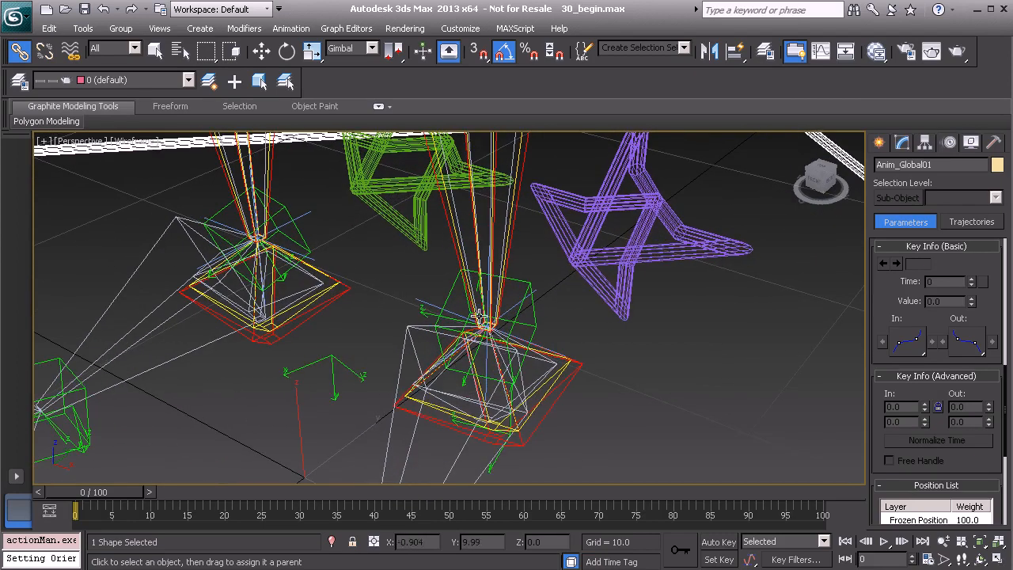
{"action": "middle_click_drag", "start_coordinate": [485, 360], "coordinate": [527, 322], "text": "alt"}
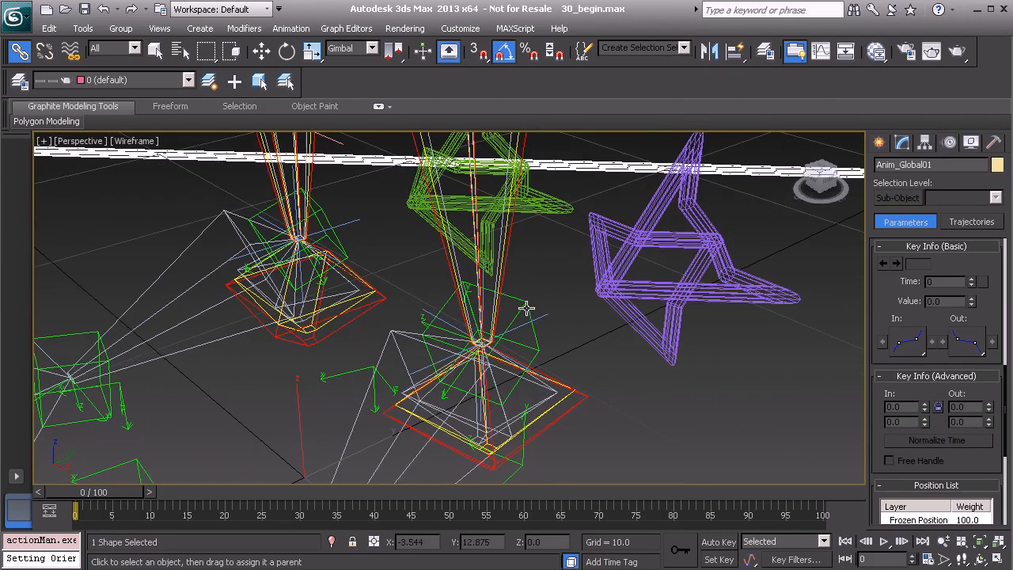
{"action": "left_click", "coordinate": [531, 307]}
{"action": "left_click", "coordinate": [511, 309]}
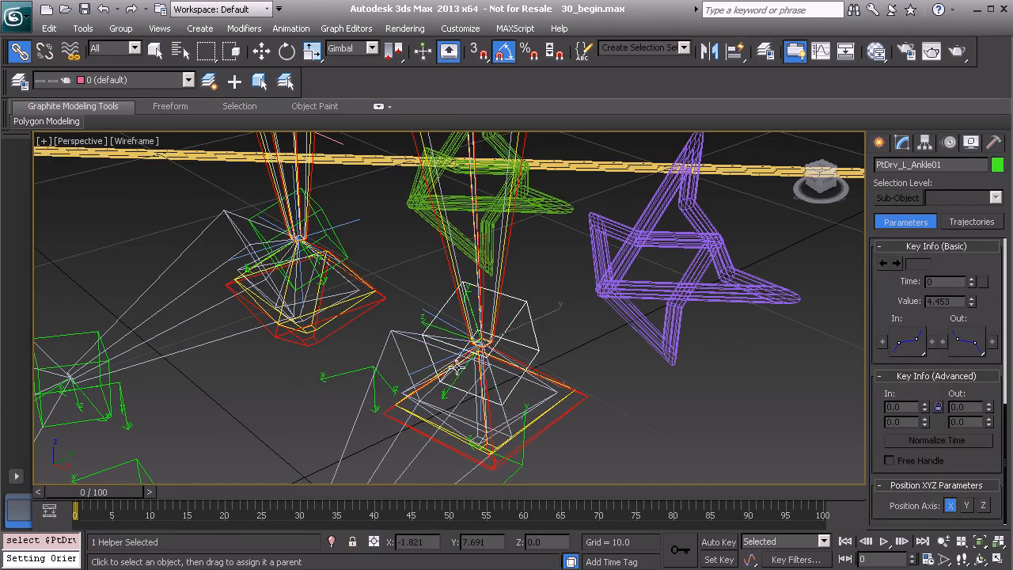
{"action": "scroll", "coordinate": [443, 349], "scroll_direction": "up", "scroll_amount": 4}
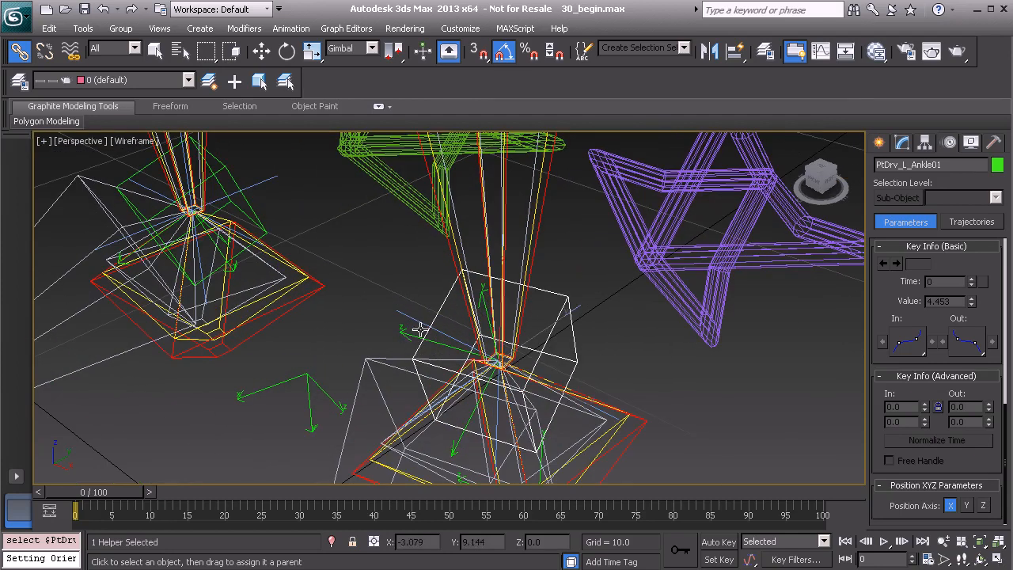
{"action": "middle_click_drag", "start_coordinate": [402, 314], "coordinate": [417, 312], "text": "alt"}
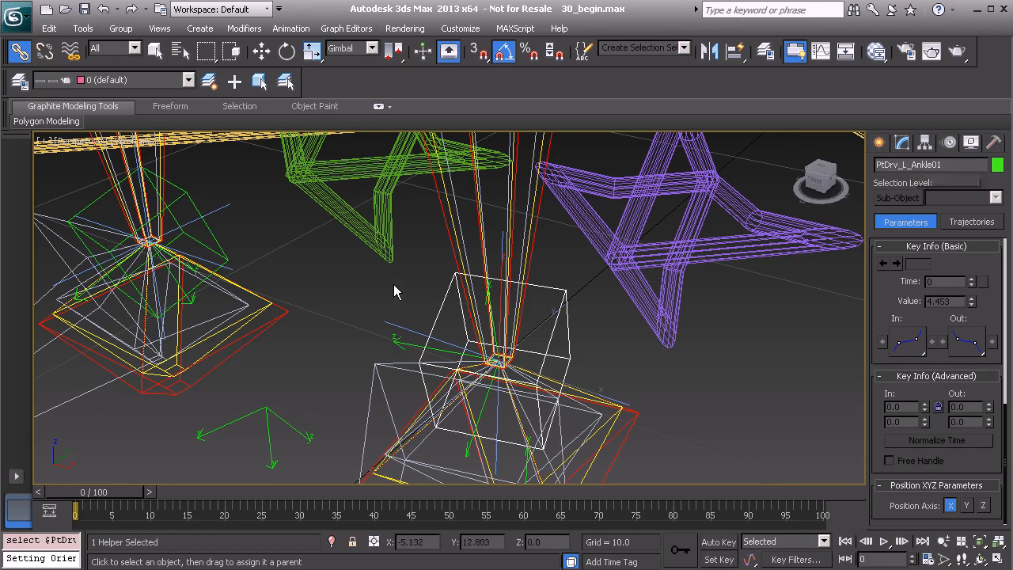
{"action": "right_click", "coordinate": [346, 264]}
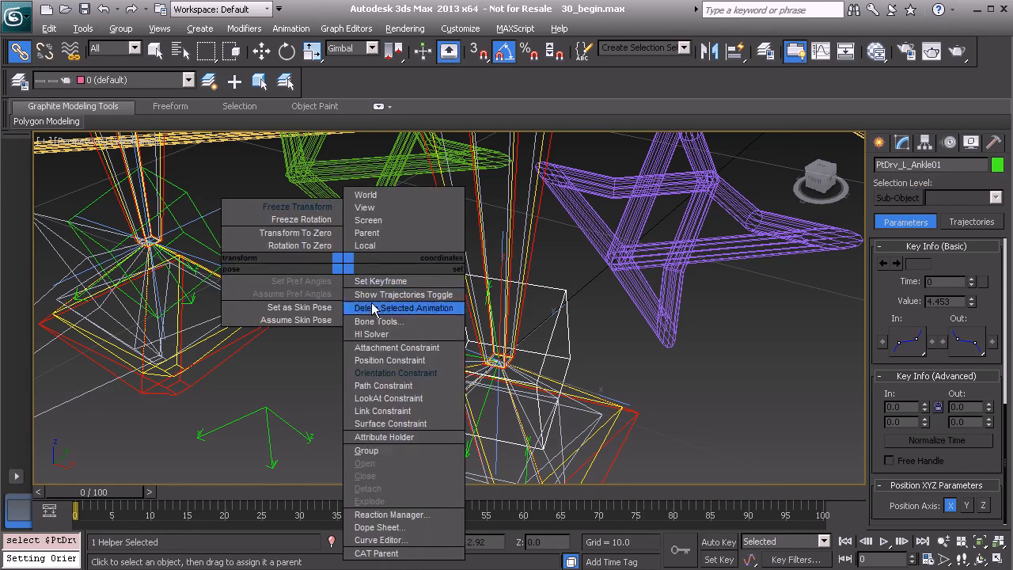
{"action": "left_click", "coordinate": [406, 363]}
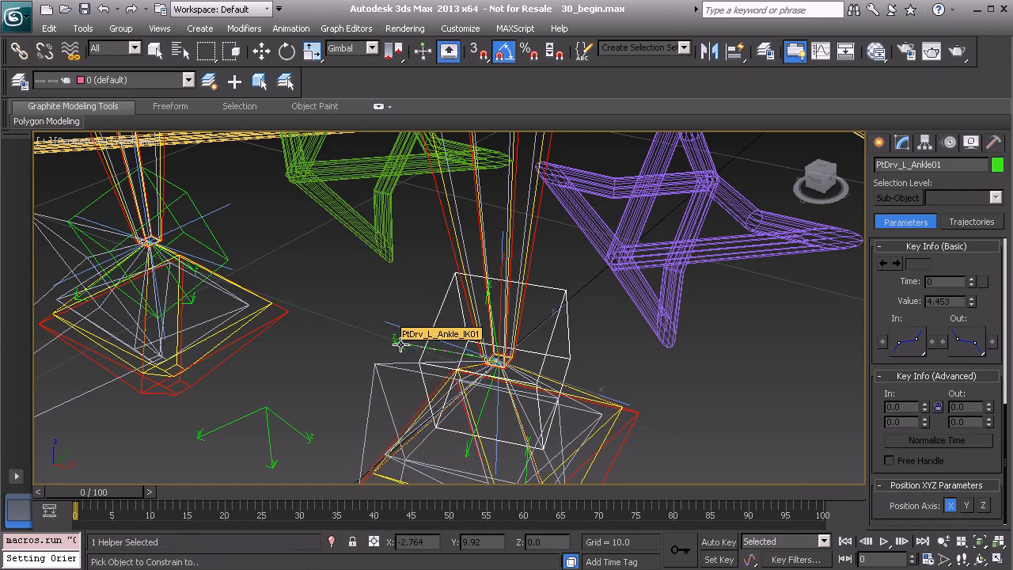
{"action": "left_click", "coordinate": [400, 343]}
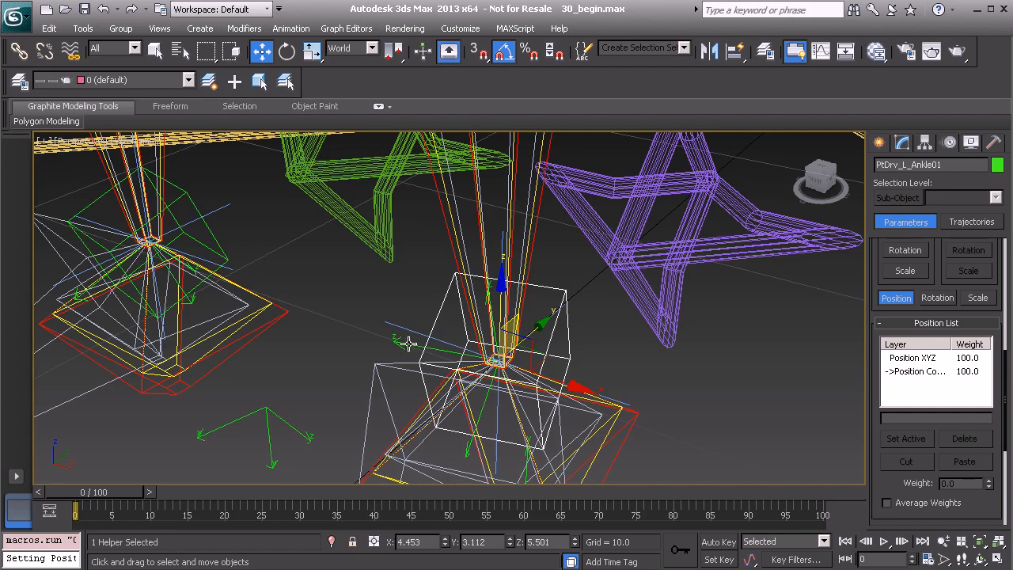
- Test-rotate the left foot's IK point helpers, including PtDrv_L_Toe_IK01, and undo each rotation
{"action": "scroll", "coordinate": [405, 309], "scroll_direction": "down", "scroll_amount": 5}
{"action": "middle_click_drag", "start_coordinate": [401, 354], "coordinate": [409, 317]}
{"action": "scroll", "coordinate": [358, 310], "scroll_direction": "up", "scroll_amount": 2}
{"action": "left_click", "coordinate": [345, 305]}
{"action": "key", "text": "e"}
{"action": "left_click_drag", "start_coordinate": [403, 278], "coordinate": [360, 295]}
{"action": "key", "text": "ctrl+z"}
{"action": "middle_click_drag", "start_coordinate": [317, 330], "coordinate": [437, 348]}
{"action": "left_click", "coordinate": [315, 379]}
{"action": "mouse_move", "coordinate": [357, 349]}
{"action": "left_mouse_down"}
{"action": "mouse_move", "coordinate": [337, 408]}
{"action": "mouse_move", "coordinate": [357, 345]}
{"action": "left_mouse_up"}
{"action": "key", "text": "ctrl+z"}
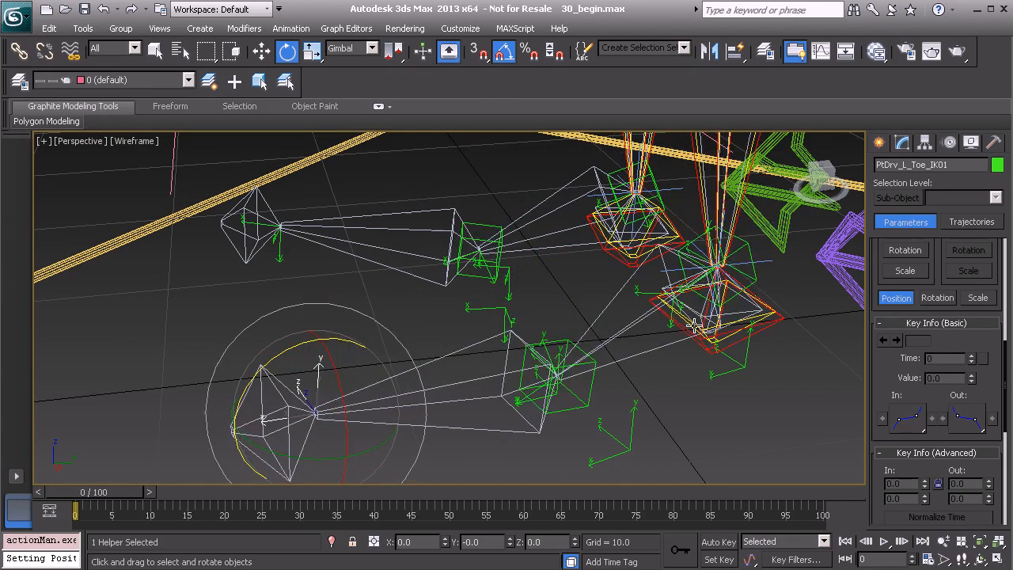
- Test-rotate the PtDrv_L_Heel_IK01 helper and undo the rotation
{"action": "middle_click_drag", "start_coordinate": [715, 333], "coordinate": [552, 318]}
{"action": "left_click", "coordinate": [575, 356]}
{"action": "left_click_drag", "start_coordinate": [533, 329], "coordinate": [527, 306]}
{"action": "key", "text": "ctrl+z"}
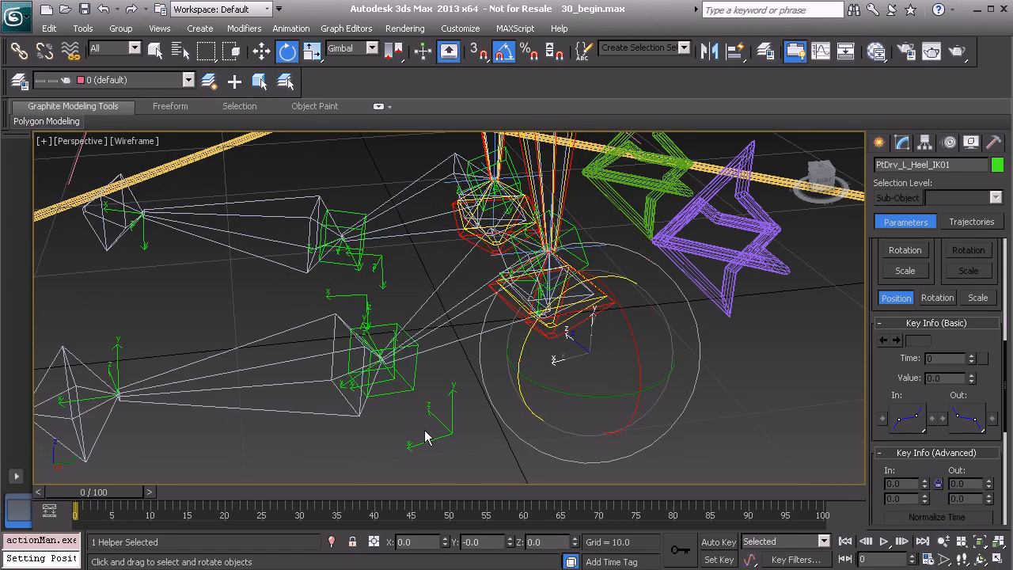
- Test-rotate the left foot's two bank helpers, including PtDrv_L_BankRight_IK01, to check the foot's side roll
{"action": "left_click", "coordinate": [443, 425]}
{"action": "middle_click_drag", "start_coordinate": [428, 414], "coordinate": [474, 420], "text": "alt"}
{"action": "left_click_drag", "start_coordinate": [497, 400], "coordinate": [513, 425]}
{"action": "key", "text": "ctrl+z"}
{"action": "middle_click_drag", "start_coordinate": [390, 408], "coordinate": [427, 370]}
{"action": "left_click", "coordinate": [419, 350]}
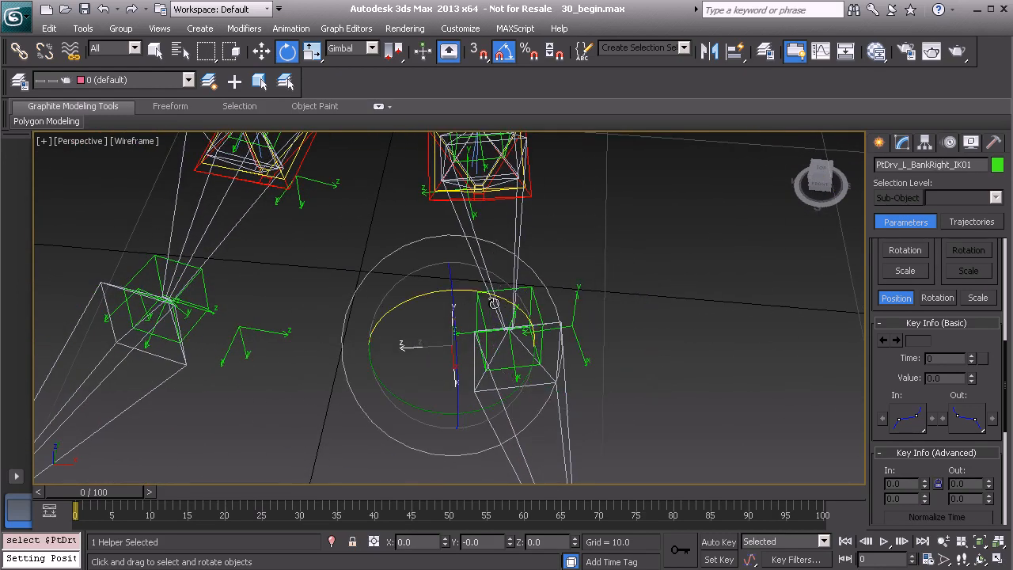
{"action": "left_click_drag", "start_coordinate": [494, 296], "coordinate": [567, 335]}
{"action": "middle_click_drag", "start_coordinate": [455, 253], "coordinate": [550, 292], "text": "alt"}
- Test-move the Anim_L_Leg_IK01 control to check that the foot rig follows, and undo the move
{"action": "left_click", "coordinate": [630, 252]}
{"action": "key", "text": "w"}
{"action": "left_click_drag", "start_coordinate": [480, 301], "coordinate": [536, 258]}
{"action": "key", "text": "ctrl+z"}
{"action": "middle_click_drag", "start_coordinate": [420, 303], "coordinate": [494, 327], "text": "alt"}
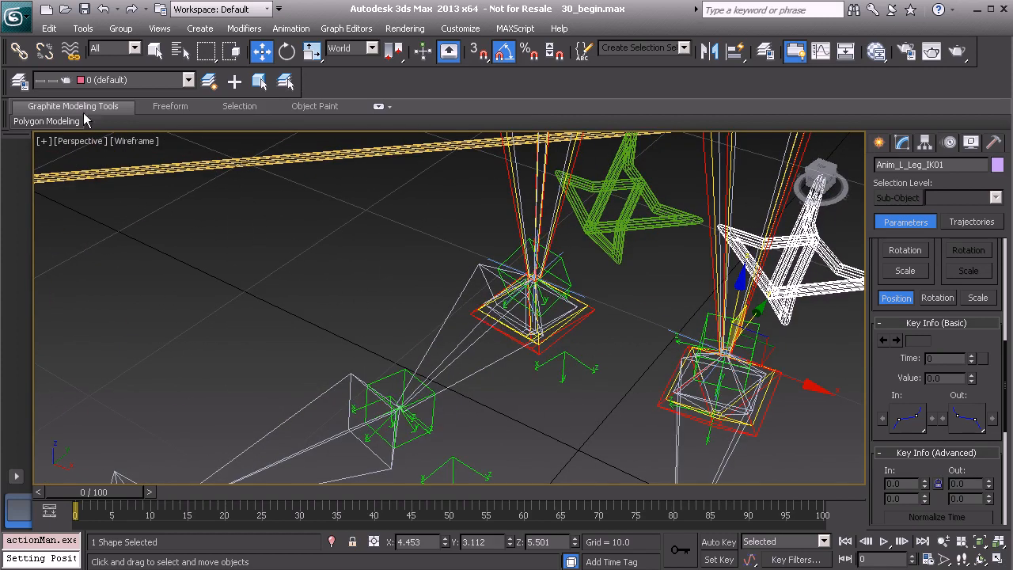
- Link the right ankle's IK point helper to the right foot's IK helper, and that foot helper to PtDrv_R_Toe_IK01
{"action": "left_click", "coordinate": [19, 52]}
{"action": "scroll", "coordinate": [507, 277], "scroll_direction": "up", "scroll_amount": 5}
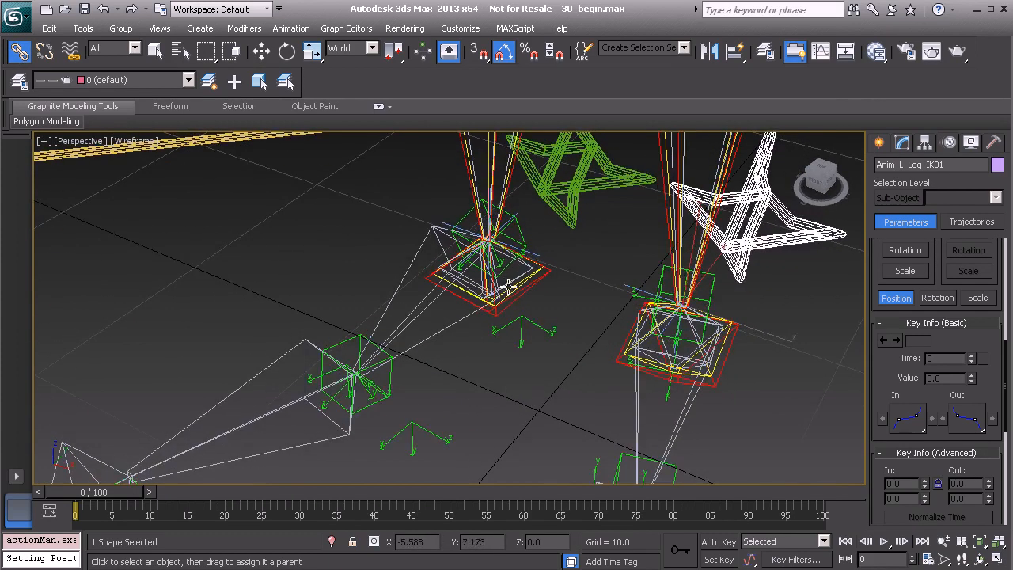
{"action": "middle_click_drag", "start_coordinate": [506, 269], "coordinate": [599, 246], "text": "alt"}
{"action": "left_click_drag", "start_coordinate": [633, 197], "coordinate": [301, 388]}
{"action": "middle_click_drag", "start_coordinate": [309, 389], "coordinate": [527, 361]}
{"action": "key", "text": "Page_Up"}
{"action": "left_click_drag", "start_coordinate": [573, 346], "coordinate": [230, 363]}
- Link PtDrv_R_Toe_IK01 to PtDrv_R_Heel_IK01, and link the heel helper to PtDrv_R_BankLeft_IK01
{"action": "middle_click_drag", "start_coordinate": [482, 364], "coordinate": [456, 353], "text": "alt"}
{"action": "left_click_drag", "start_coordinate": [187, 407], "coordinate": [353, 434]}
{"action": "left_click_drag", "start_coordinate": [787, 337], "coordinate": [768, 311]}
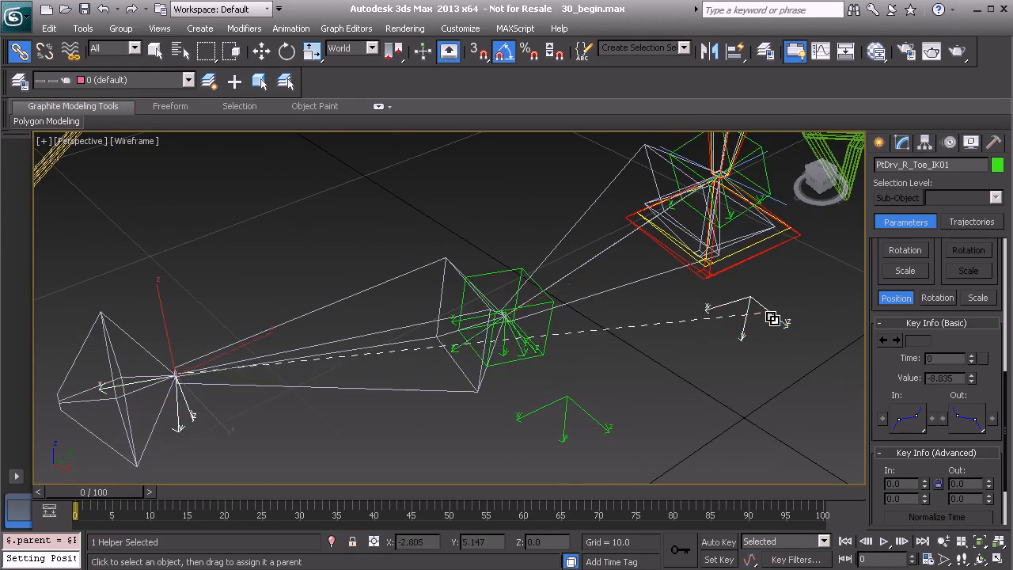
{"action": "middle_click_drag", "start_coordinate": [490, 302], "coordinate": [571, 255], "text": "alt"}
{"action": "left_click", "coordinate": [580, 238]}
{"action": "left_click_drag", "start_coordinate": [597, 237], "coordinate": [621, 255]}
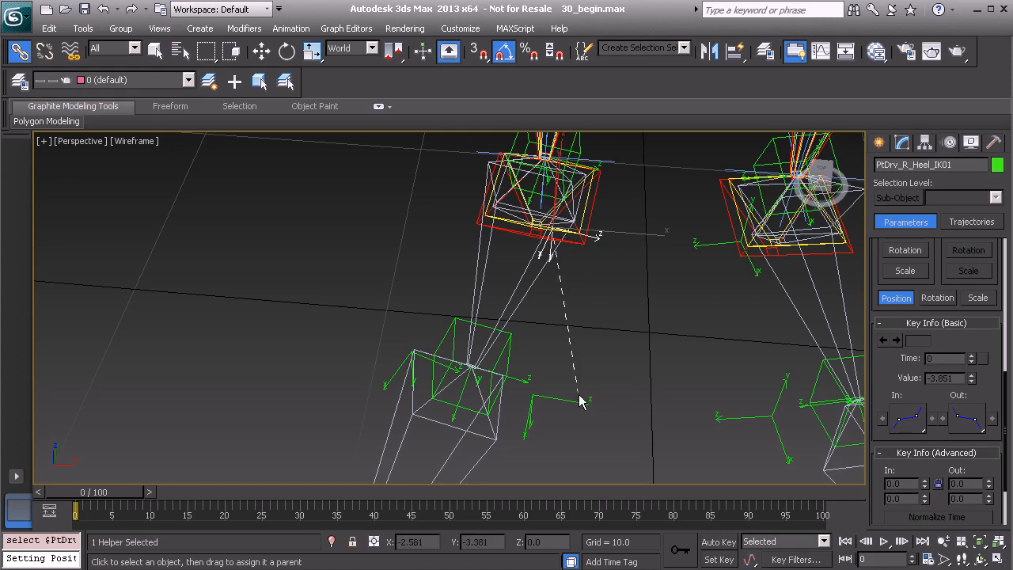
{"action": "left_click_drag", "start_coordinate": [572, 412], "coordinate": [574, 400]}
- Link PtDrv_R_BankLeft_IK01 to PtDrv_R_BankRight_IK01, and link the BankRight helper to the right leg's green star control
{"action": "middle_click_drag", "start_coordinate": [509, 380], "coordinate": [617, 346], "text": "alt"}
{"action": "left_click_drag", "start_coordinate": [618, 345], "coordinate": [617, 318]}
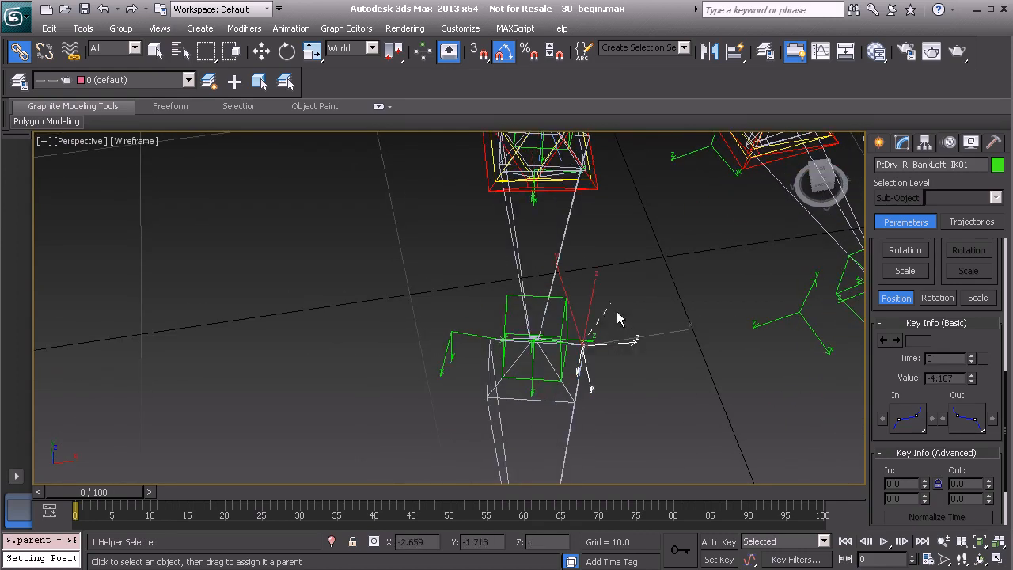
{"action": "left_click_drag", "start_coordinate": [455, 335], "coordinate": [455, 335]}
{"action": "left_click", "coordinate": [455, 335]}
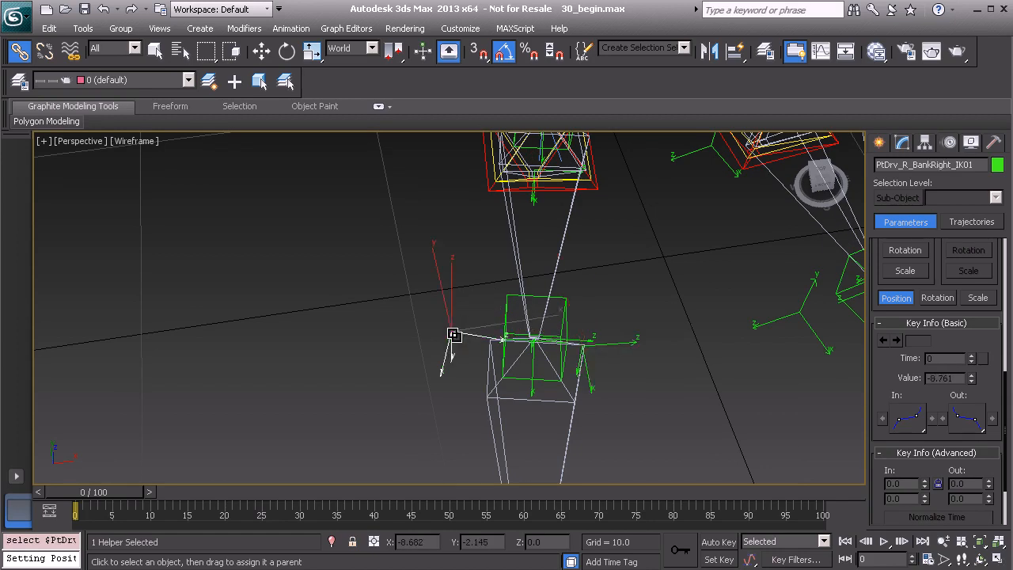
{"action": "middle_click_drag", "start_coordinate": [392, 321], "coordinate": [522, 412], "text": "alt"}
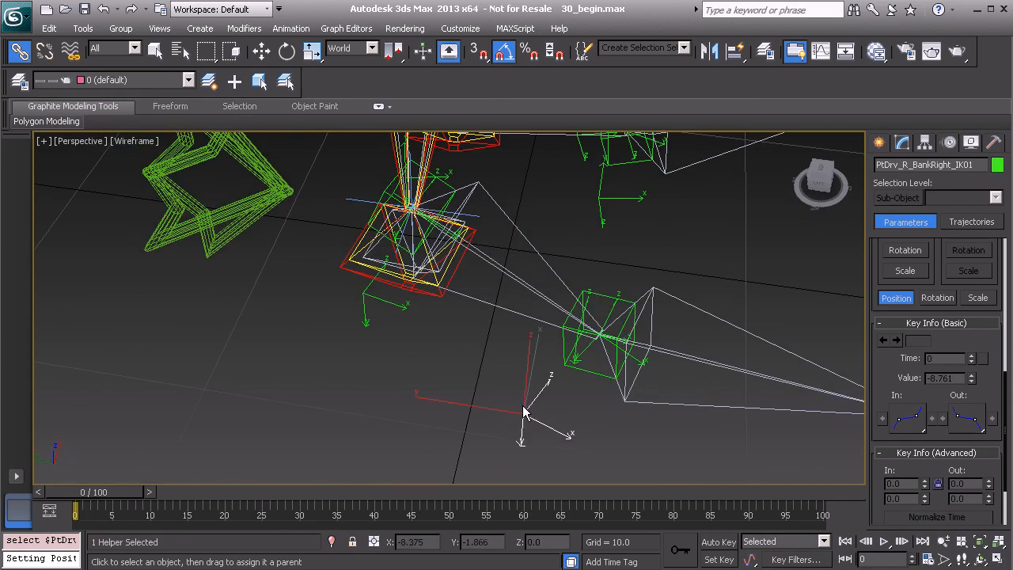
{"action": "left_click_drag", "start_coordinate": [525, 410], "coordinate": [266, 261]}
{"action": "left_click_drag", "start_coordinate": [250, 204], "coordinate": [249, 206]}
- Freeze the transforms of PtDrv_R_BankRight_IK01 and all the IK helpers linked beneath it
{"action": "middle_click_drag", "start_coordinate": [578, 457], "coordinate": [454, 355], "text": "alt"}
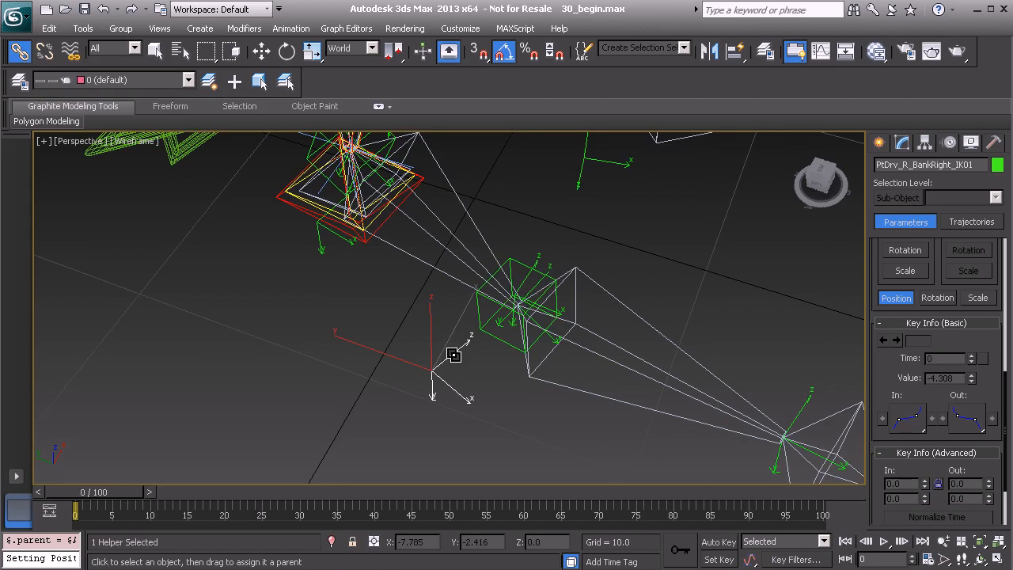
{"action": "double_click", "coordinate": [454, 354]}
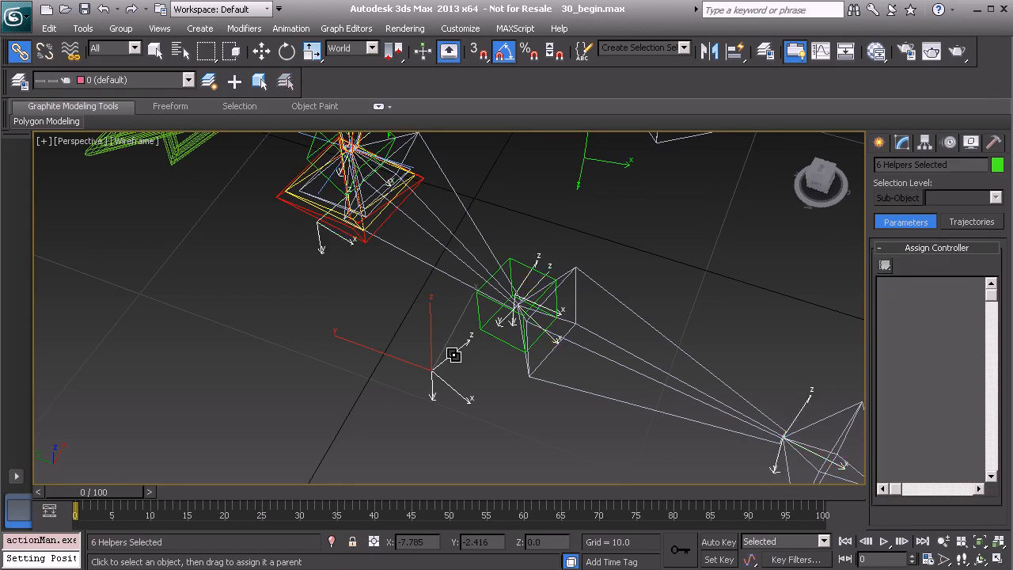
{"action": "right_click", "coordinate": [363, 301]}
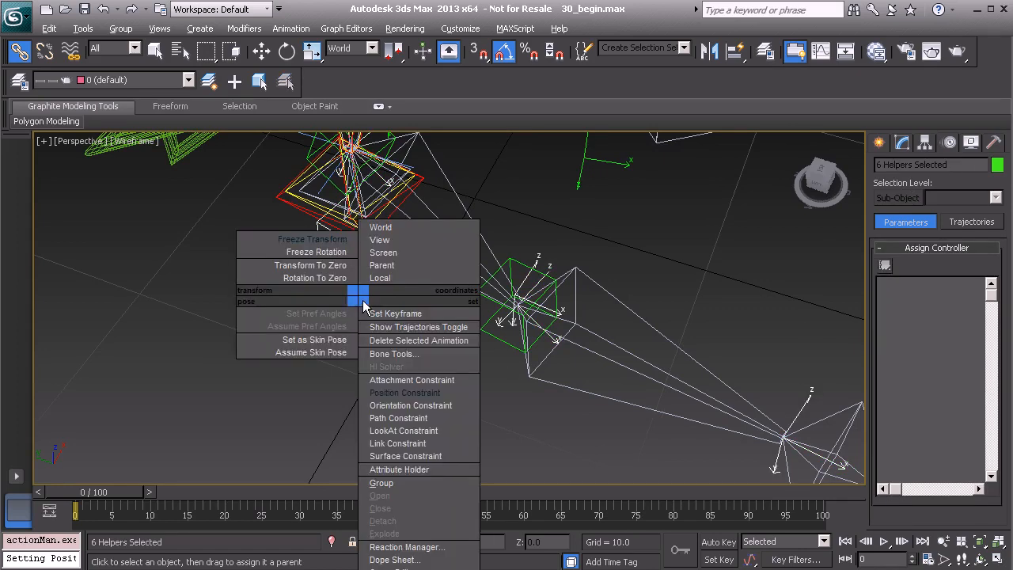
{"action": "left_click", "coordinate": [328, 249]}
{"action": "left_click", "coordinate": [446, 428]}
- Add a position constraint on the PtDrv_R_Ankle01 helper that targets the IK point helper at the right ankle
{"action": "middle_click_drag", "start_coordinate": [455, 295], "coordinate": [389, 314]}
{"action": "middle_click_drag", "start_coordinate": [559, 316], "coordinate": [457, 332]}
{"action": "scroll", "coordinate": [451, 288], "scroll_direction": "up", "scroll_amount": 3}
{"action": "middle_click_drag", "start_coordinate": [451, 288], "coordinate": [374, 338]}
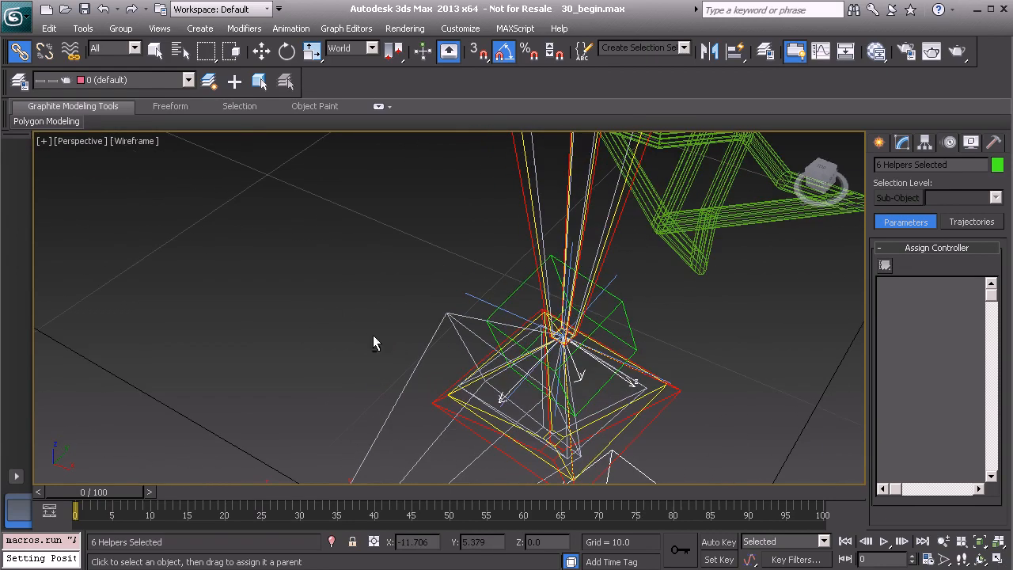
{"action": "left_click", "coordinate": [521, 283]}
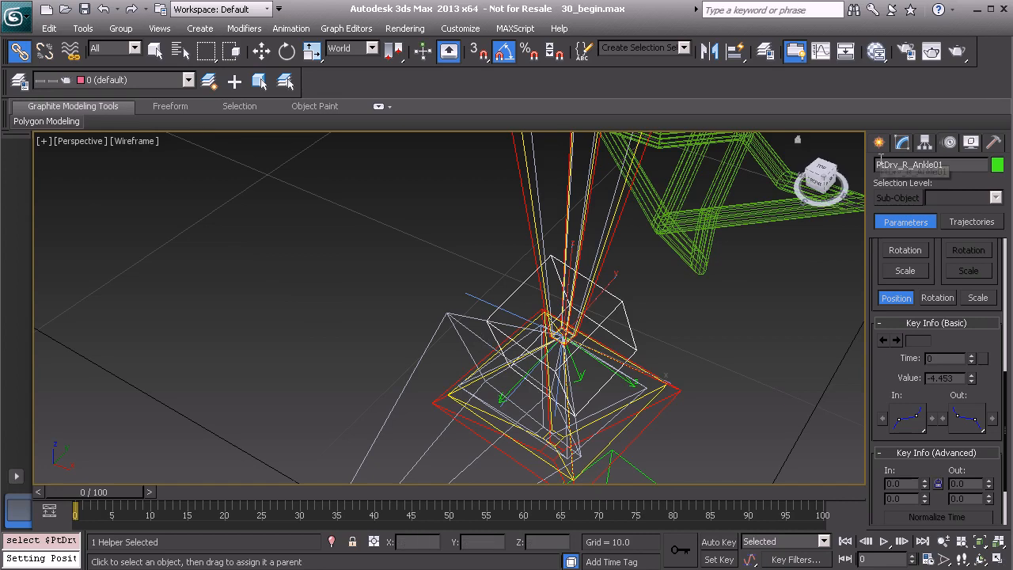
{"action": "middle_click_drag", "start_coordinate": [461, 307], "coordinate": [444, 285], "text": "alt"}
{"action": "right_click", "coordinate": [383, 250]}
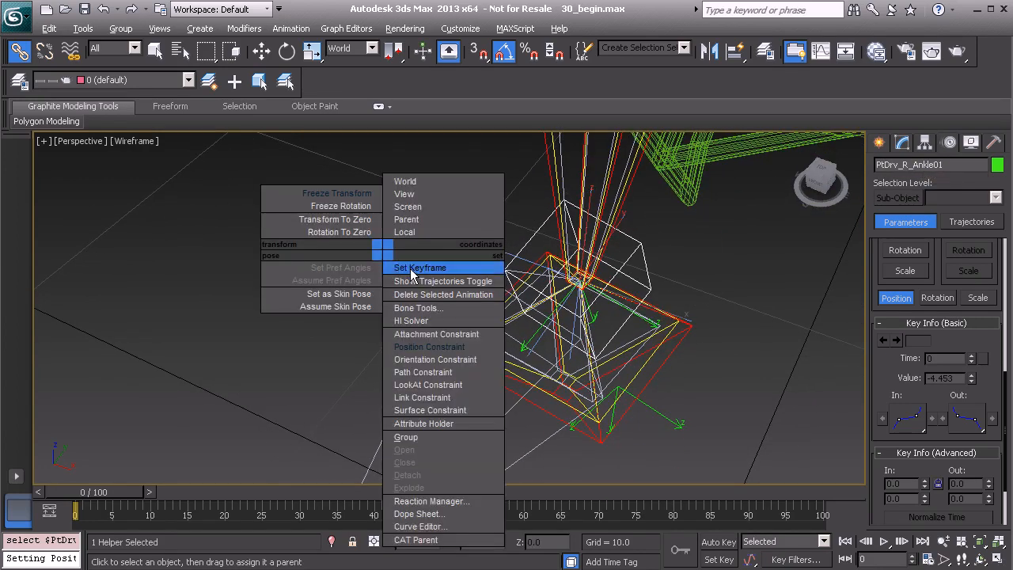
{"action": "left_click", "coordinate": [431, 339]}
{"action": "middle_click_drag", "start_coordinate": [399, 288], "coordinate": [470, 278], "text": "alt"}
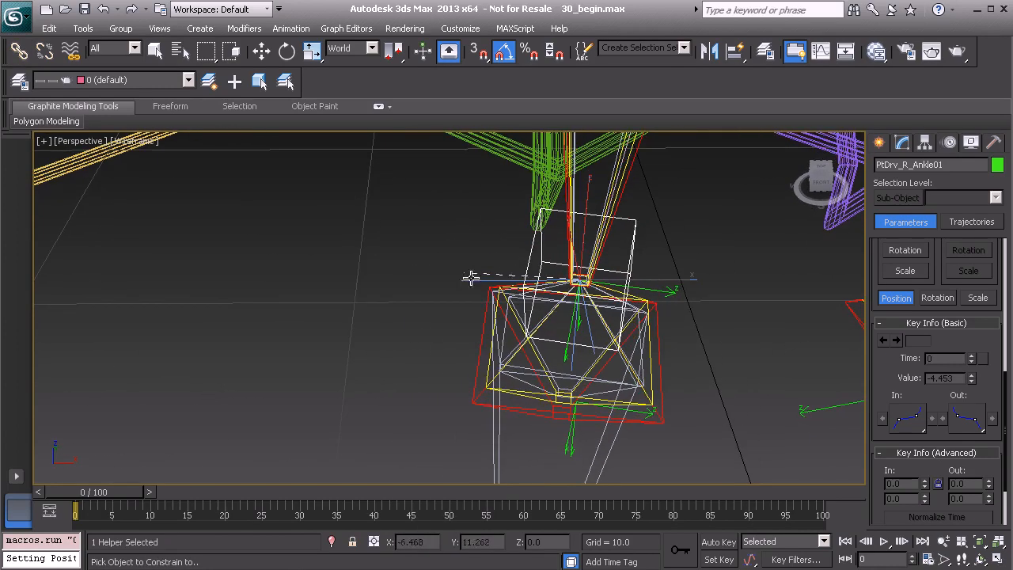
{"action": "left_click", "coordinate": [672, 293]}
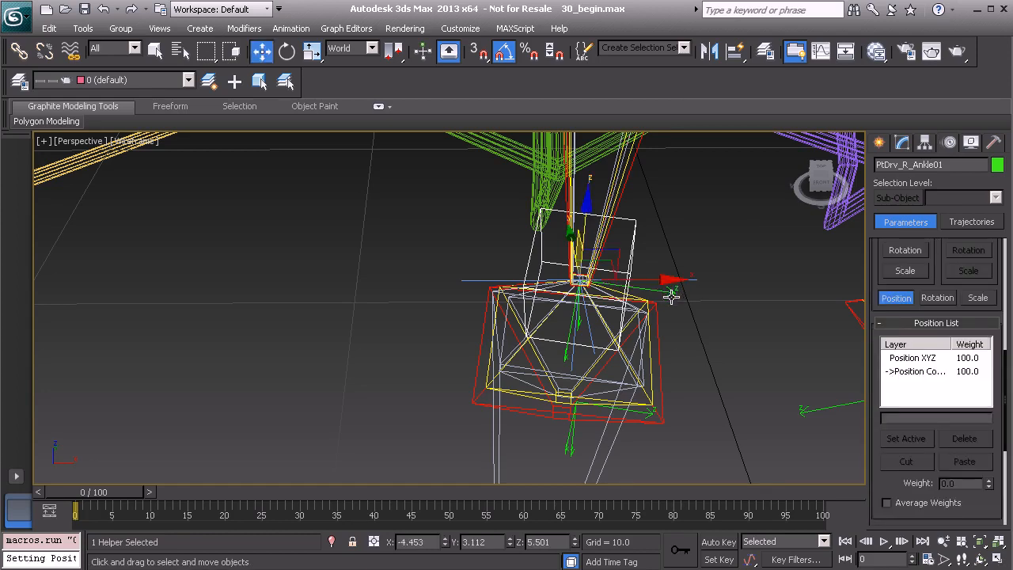
- Add an orientation constraint on Bone_R_Ankle01 that targets the right foot's IK point helper at the ball of the foot
{"action": "middle_click_drag", "start_coordinate": [641, 342], "coordinate": [659, 271], "text": "alt"}
{"action": "left_click", "coordinate": [593, 250]}
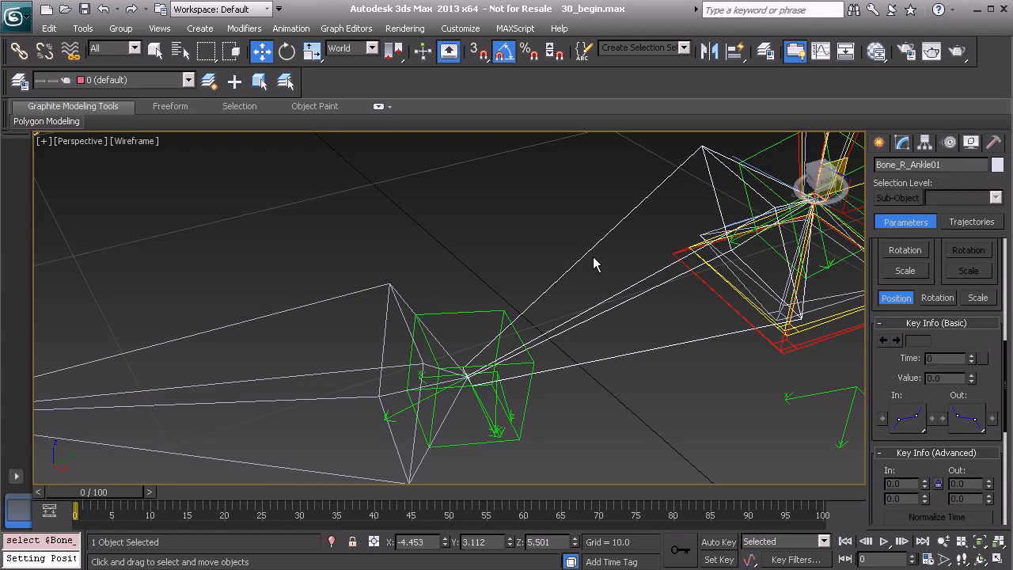
{"action": "middle_click_drag", "start_coordinate": [523, 258], "coordinate": [558, 240], "text": "alt"}
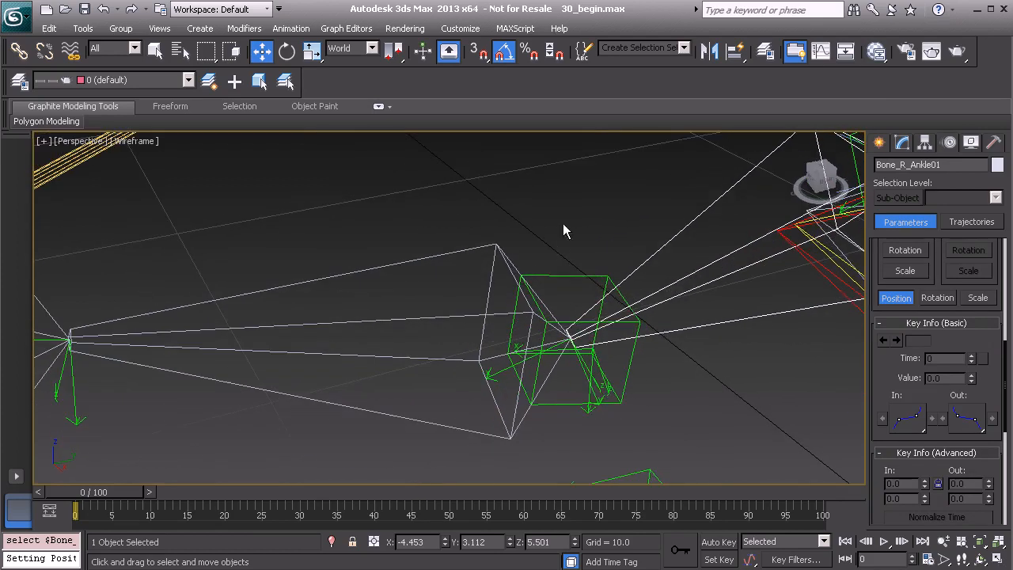
{"action": "right_click", "coordinate": [562, 204]}
{"action": "left_click", "coordinate": [611, 302]}
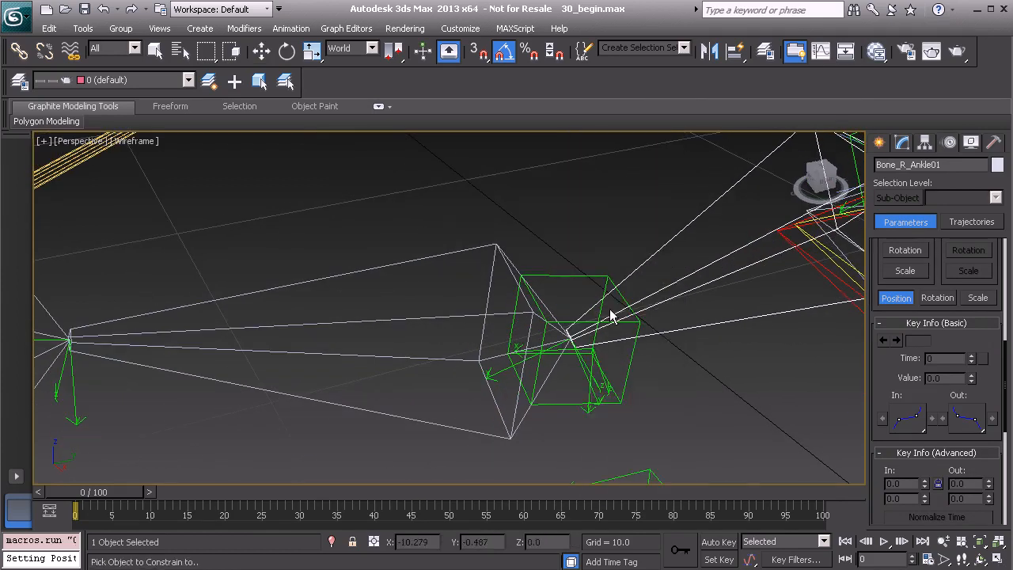
{"action": "left_click", "coordinate": [495, 374]}
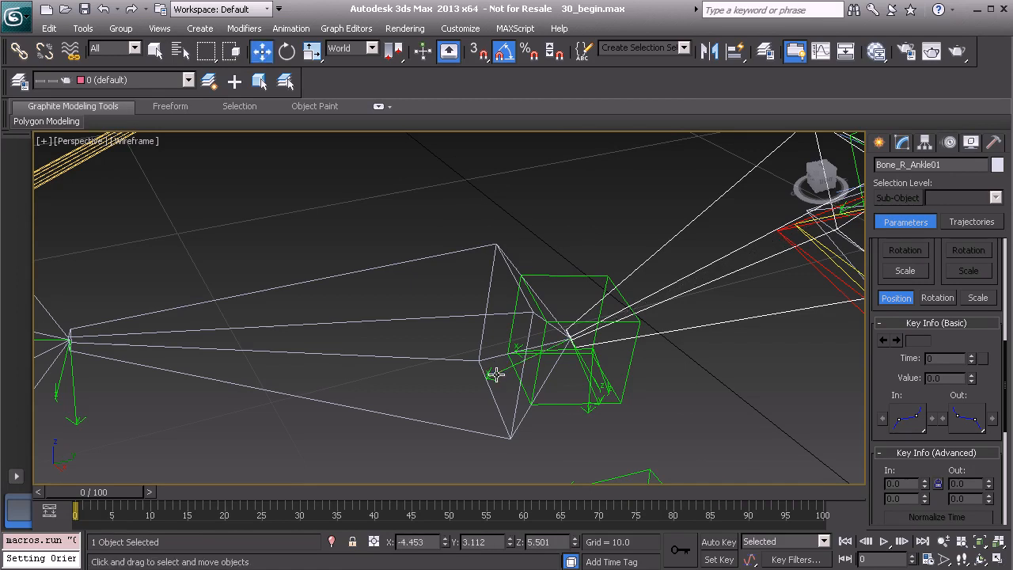
- Add an orientation constraint on BnDrv_R_Foot01 that targets the IK point helper at the right toe
{"action": "left_click", "coordinate": [419, 260]}
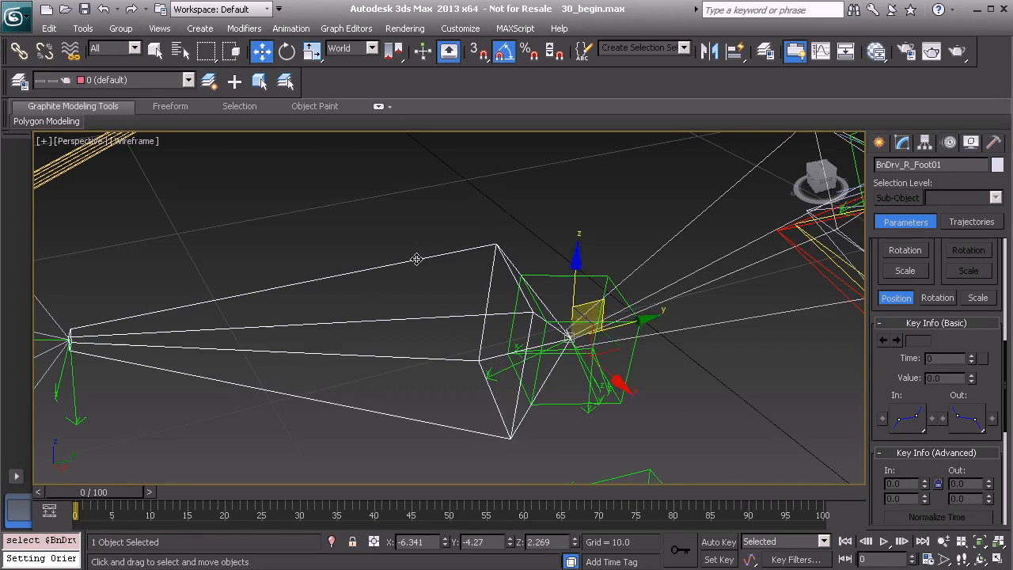
{"action": "middle_click_drag", "start_coordinate": [317, 269], "coordinate": [549, 253]}
{"action": "right_click", "coordinate": [475, 239]}
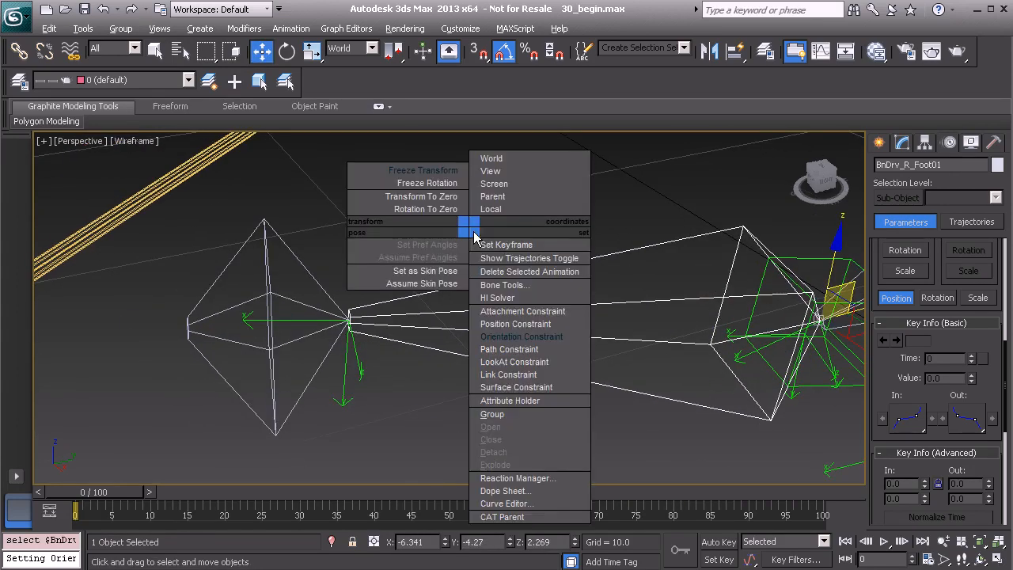
{"action": "left_click", "coordinate": [537, 337]}
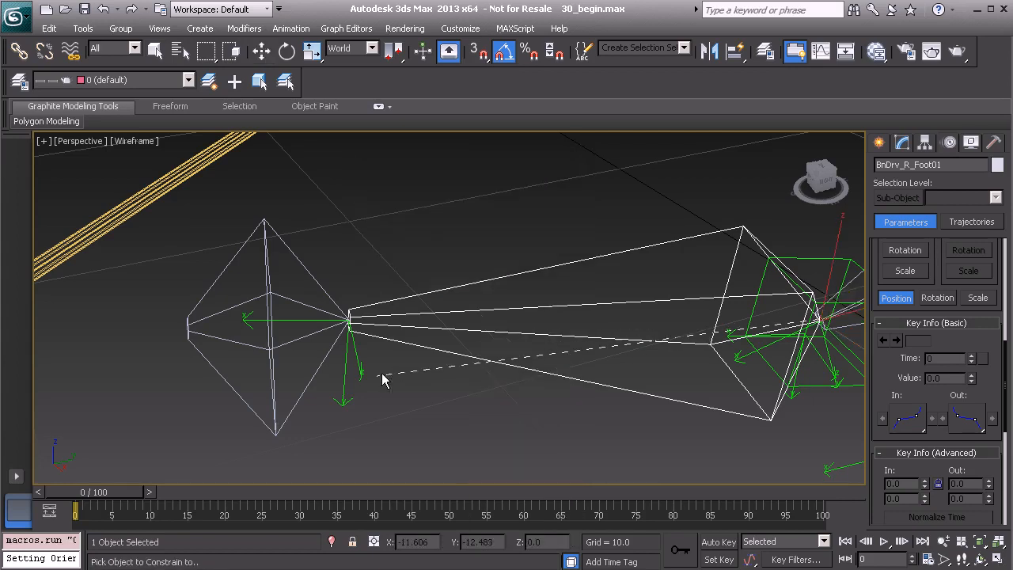
{"action": "left_click", "coordinate": [345, 392]}
- Link the HIIK_R_Leg01 IK goal to the IK point helper at the right ankle
{"action": "middle_click_drag", "start_coordinate": [617, 335], "coordinate": [310, 319]}
{"action": "middle_click_drag", "start_coordinate": [383, 327], "coordinate": [540, 336], "text": "alt"}
{"action": "left_click", "coordinate": [616, 317]}
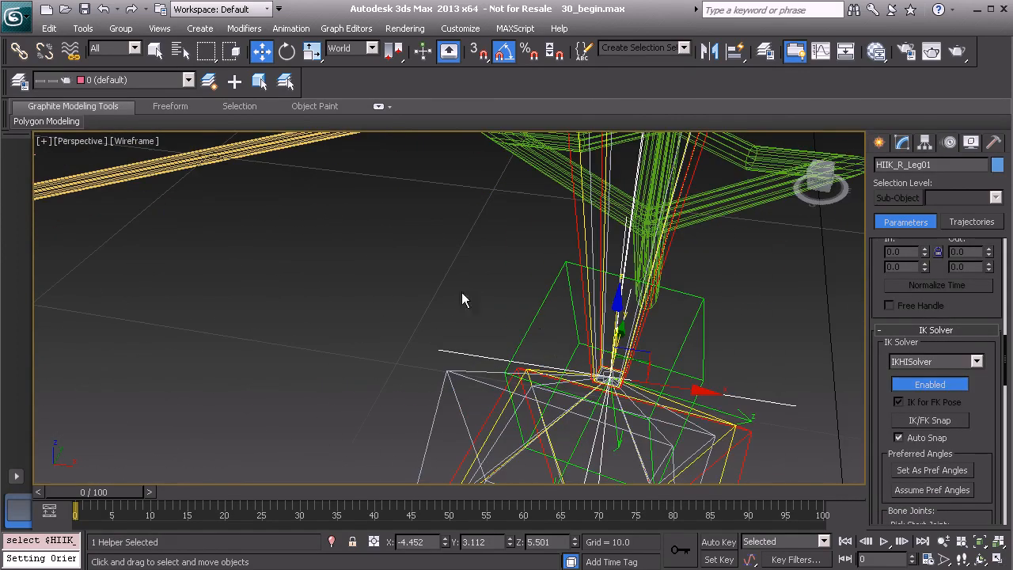
{"action": "left_click", "coordinate": [19, 51]}
{"action": "middle_click_drag", "start_coordinate": [467, 261], "coordinate": [570, 305], "text": "alt"}
{"action": "left_click_drag", "start_coordinate": [485, 403], "coordinate": [466, 408]}
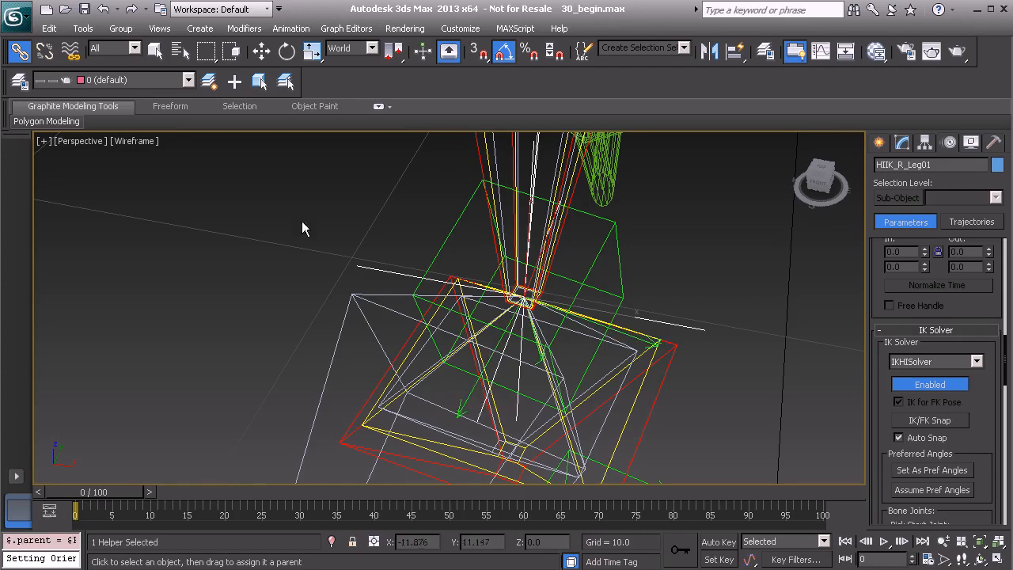
- Freeze the transforms of the HIIK_R_Leg01 IK goal and accept the new layer of controllers
{"action": "right_click", "coordinate": [414, 251], "text": "alt"}
{"action": "left_click", "coordinate": [285, 150]}
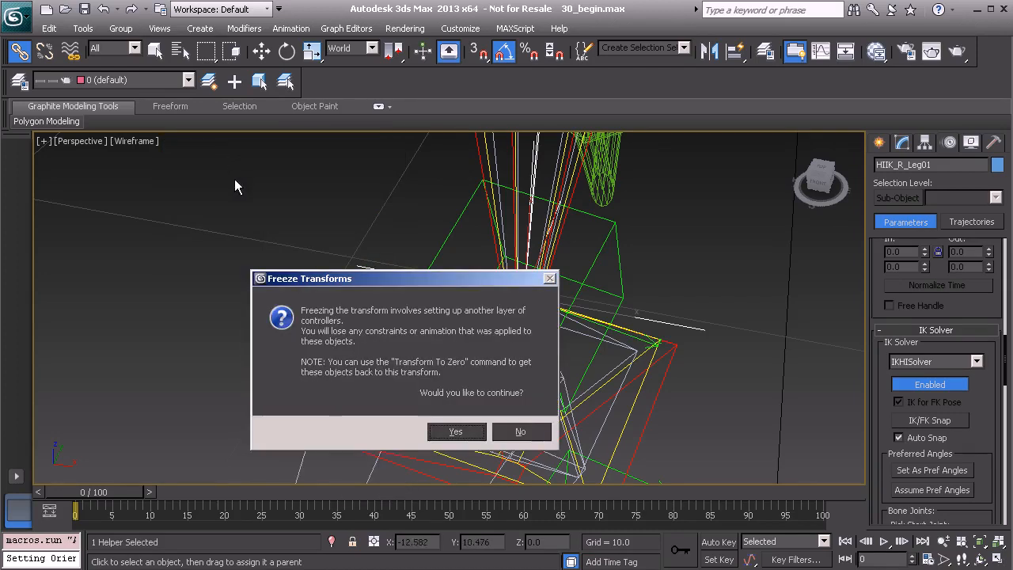
{"action": "left_click", "coordinate": [472, 437]}
- Test the right foot rig by rotating the PtDrv_R_Foot_IK01 helper, and undo the rotation
{"action": "middle_click_drag", "start_coordinate": [443, 387], "coordinate": [364, 290], "text": "alt"}
{"action": "scroll", "coordinate": [341, 331], "scroll_direction": "down", "scroll_amount": 5}
{"action": "middle_click_drag", "start_coordinate": [335, 339], "coordinate": [399, 377]}
{"action": "left_click", "coordinate": [348, 380]}
{"action": "key", "text": "e"}
{"action": "left_click_drag", "start_coordinate": [375, 292], "coordinate": [342, 318]}
{"action": "key", "text": "ctrl+z"}
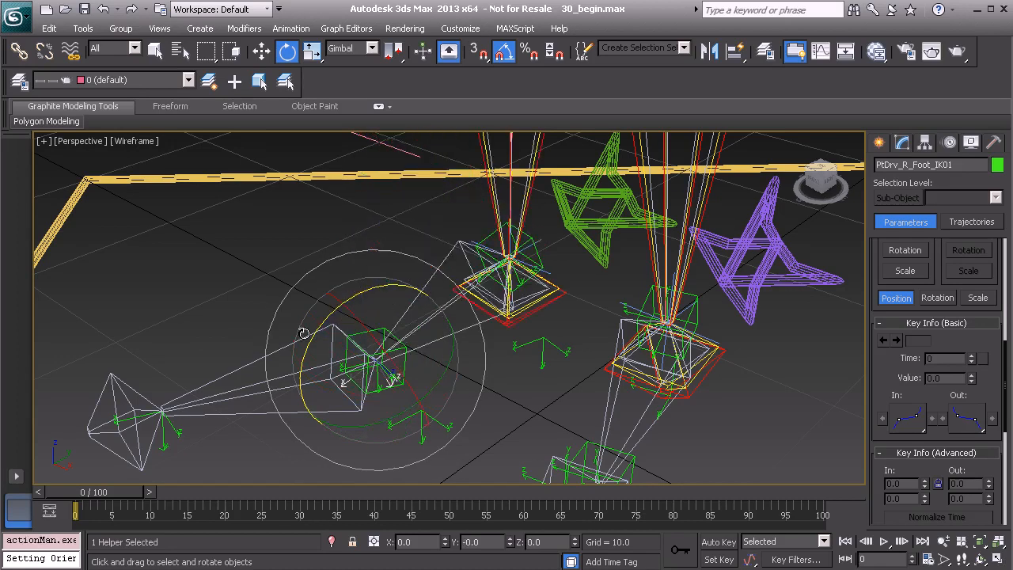
- Test-rotate the green Anim_R_Leg_IK01 control shape behind the right ankle, and undo the rotation
{"action": "middle_click_drag", "start_coordinate": [307, 327], "coordinate": [318, 306], "text": "alt"}
{"action": "left_click", "coordinate": [566, 219]}
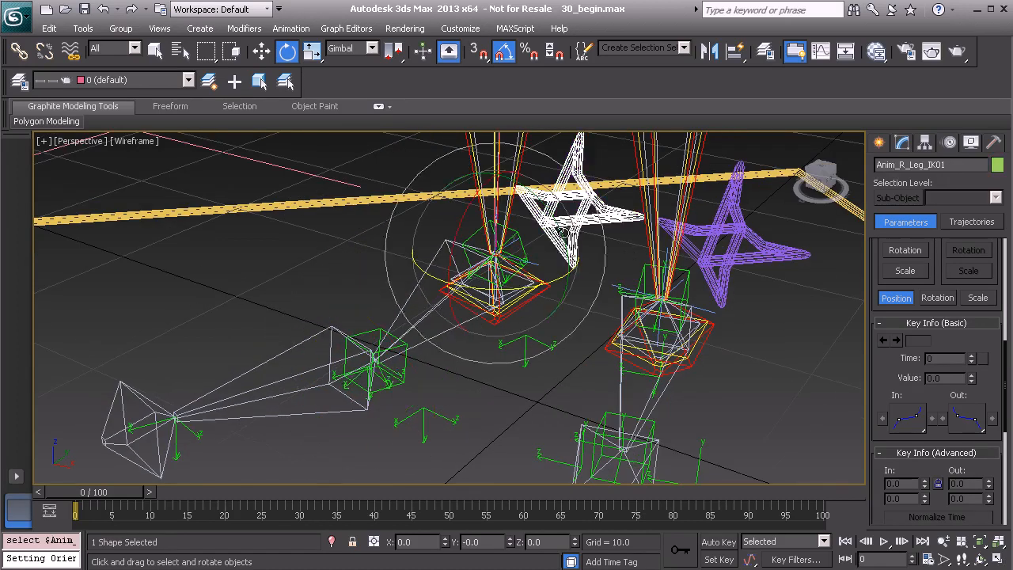
{"action": "middle_click_drag", "start_coordinate": [517, 262], "coordinate": [534, 255], "text": "alt"}
{"action": "left_click_drag", "start_coordinate": [533, 255], "coordinate": [500, 247]}
{"action": "key", "text": "ctrl+z"}
- Test the right foot's sideways bank by rotating the PtDrv_R_BankLeft_IK01 helper, and undo the rotation
{"action": "left_click", "coordinate": [474, 412]}
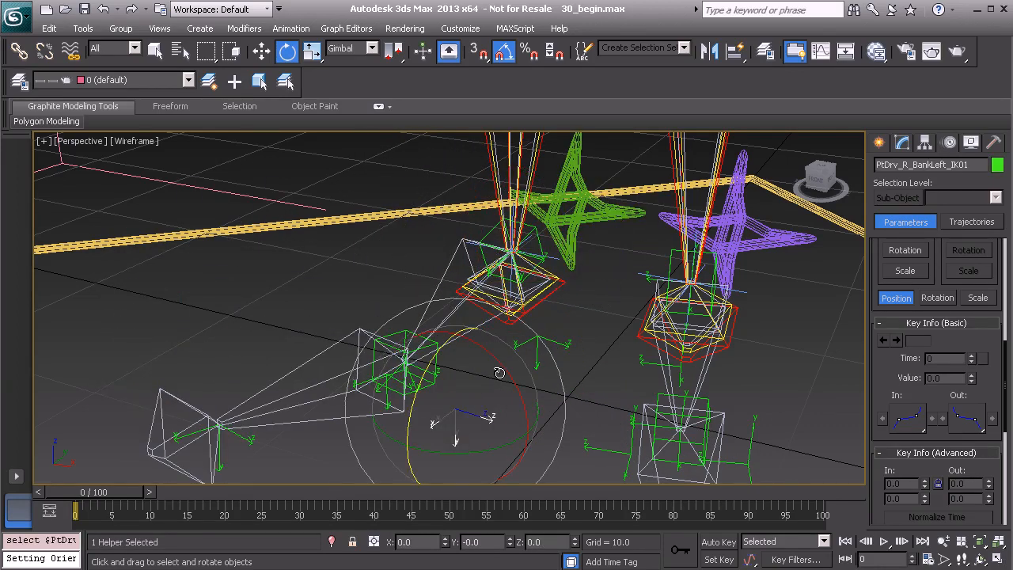
{"action": "key", "text": "ctrl+z"}
{"action": "left_click", "coordinate": [479, 414]}
{"action": "left_click_drag", "start_coordinate": [504, 374], "coordinate": [518, 399]}
{"action": "key", "text": "ctrl+z"}
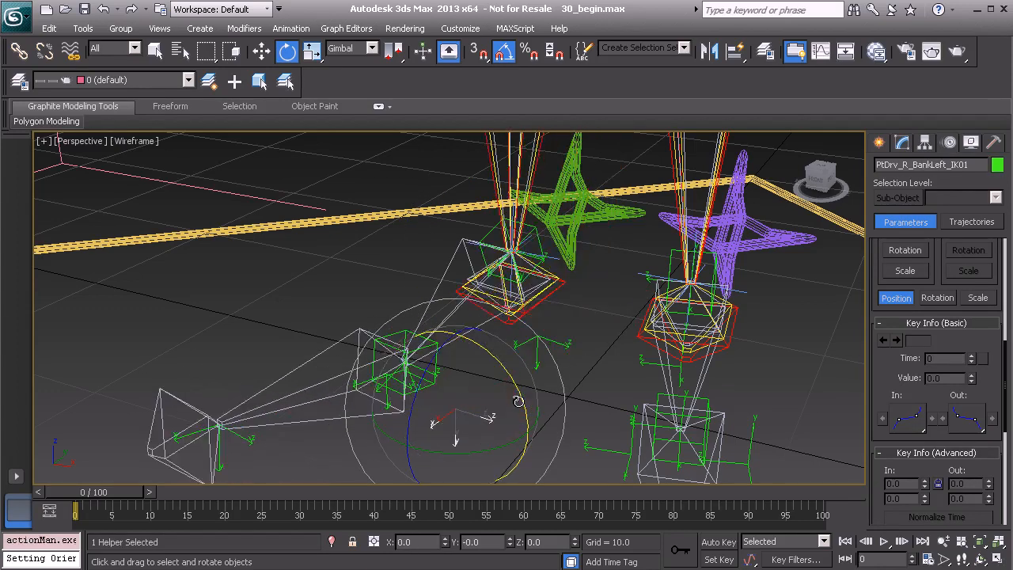
{"action": "middle_click_drag", "start_coordinate": [404, 350], "coordinate": [305, 338], "text": "alt"}
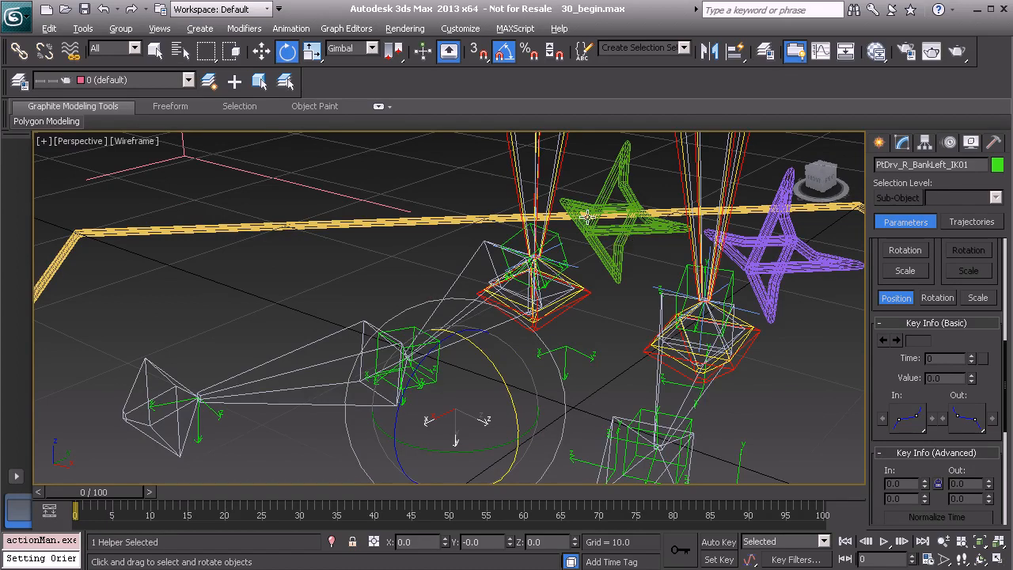
{"action": "scroll", "coordinate": [590, 219], "scroll_direction": "down", "scroll_amount": 3}
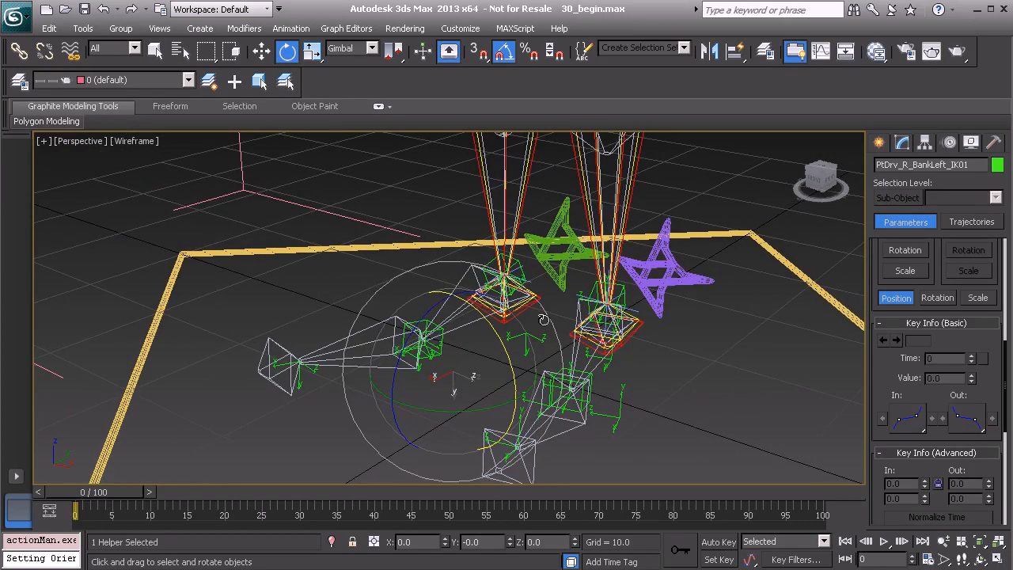
{"action": "middle_click_drag", "start_coordinate": [554, 327], "coordinate": [517, 299]}
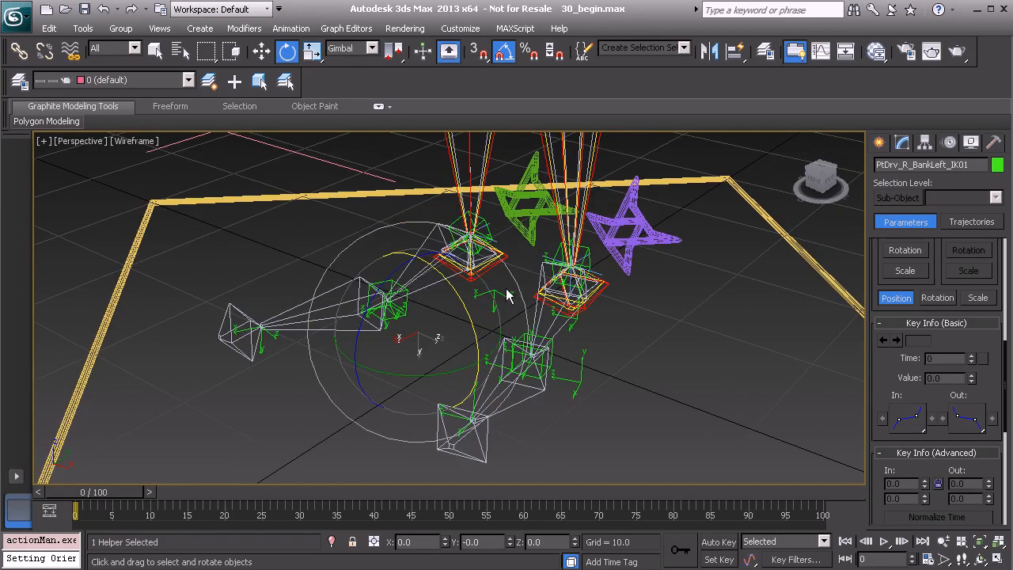